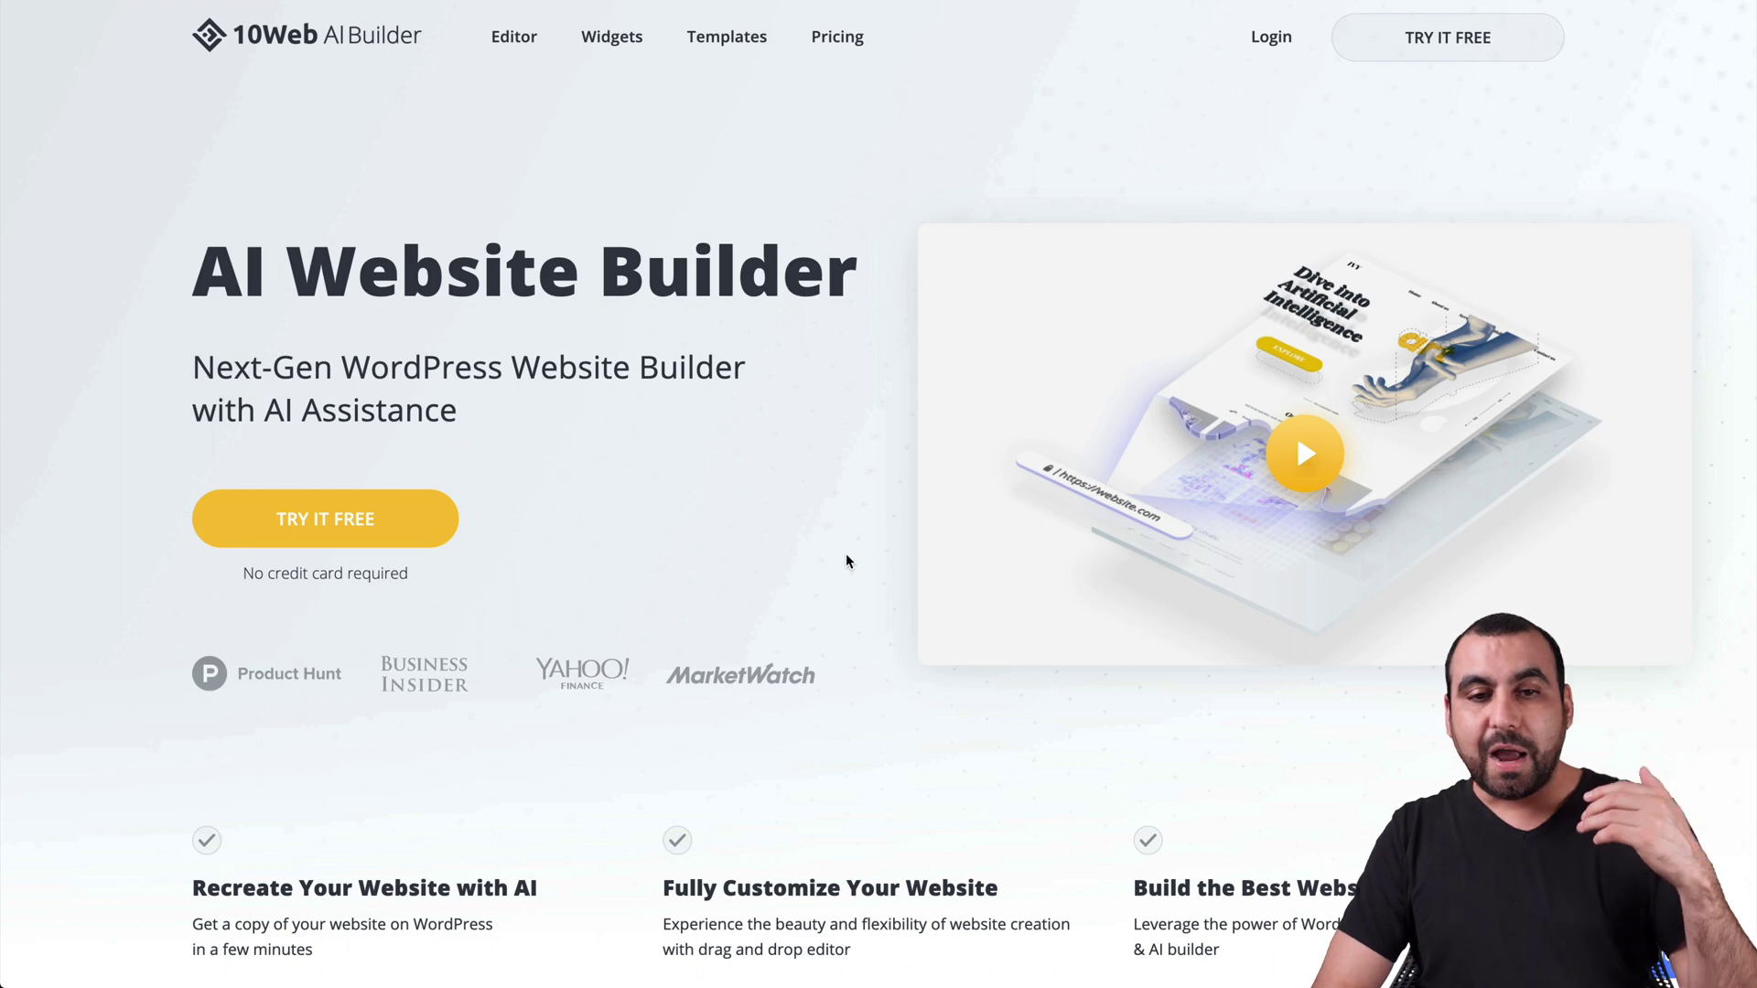
- Go to the Pricing page listing the early-bird lifetime deal plans
click(834, 38)
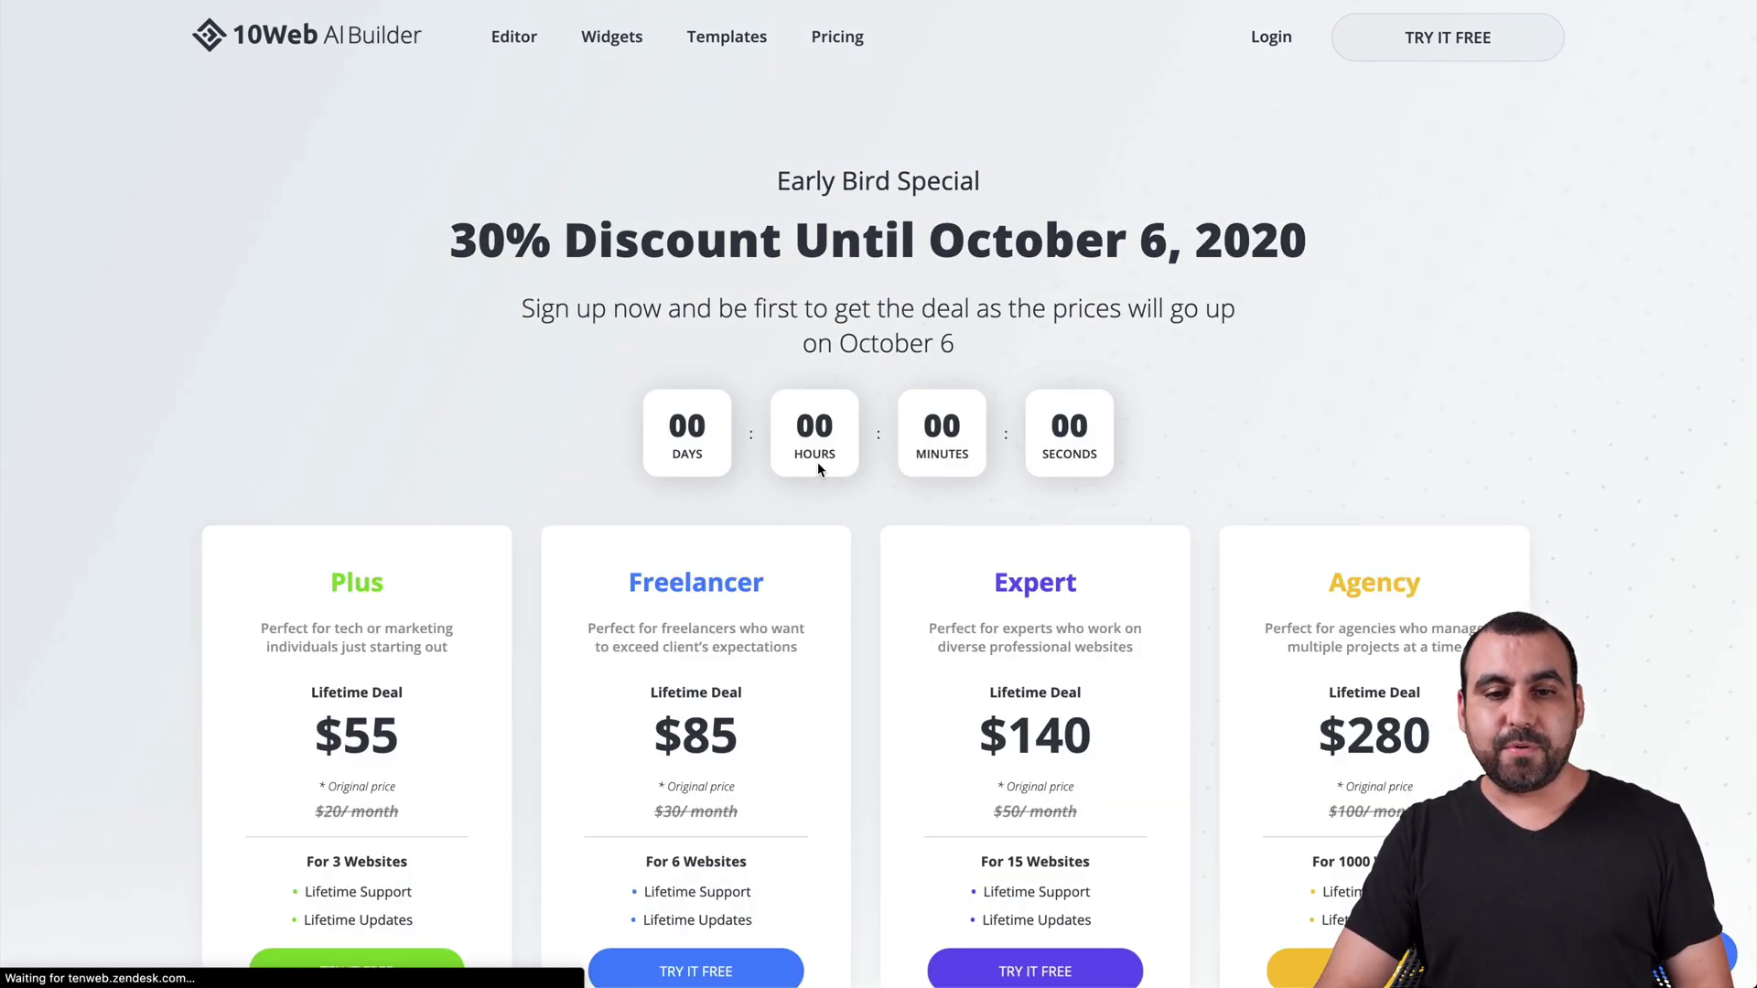
- Review the Plus, Freelancer, Expert and Agency plans and FAQ, reaching 10Web's 'Choose How You Want To Proceed' page
scroll(818, 469, down, 2)
scroll(818, 469, down, 1)
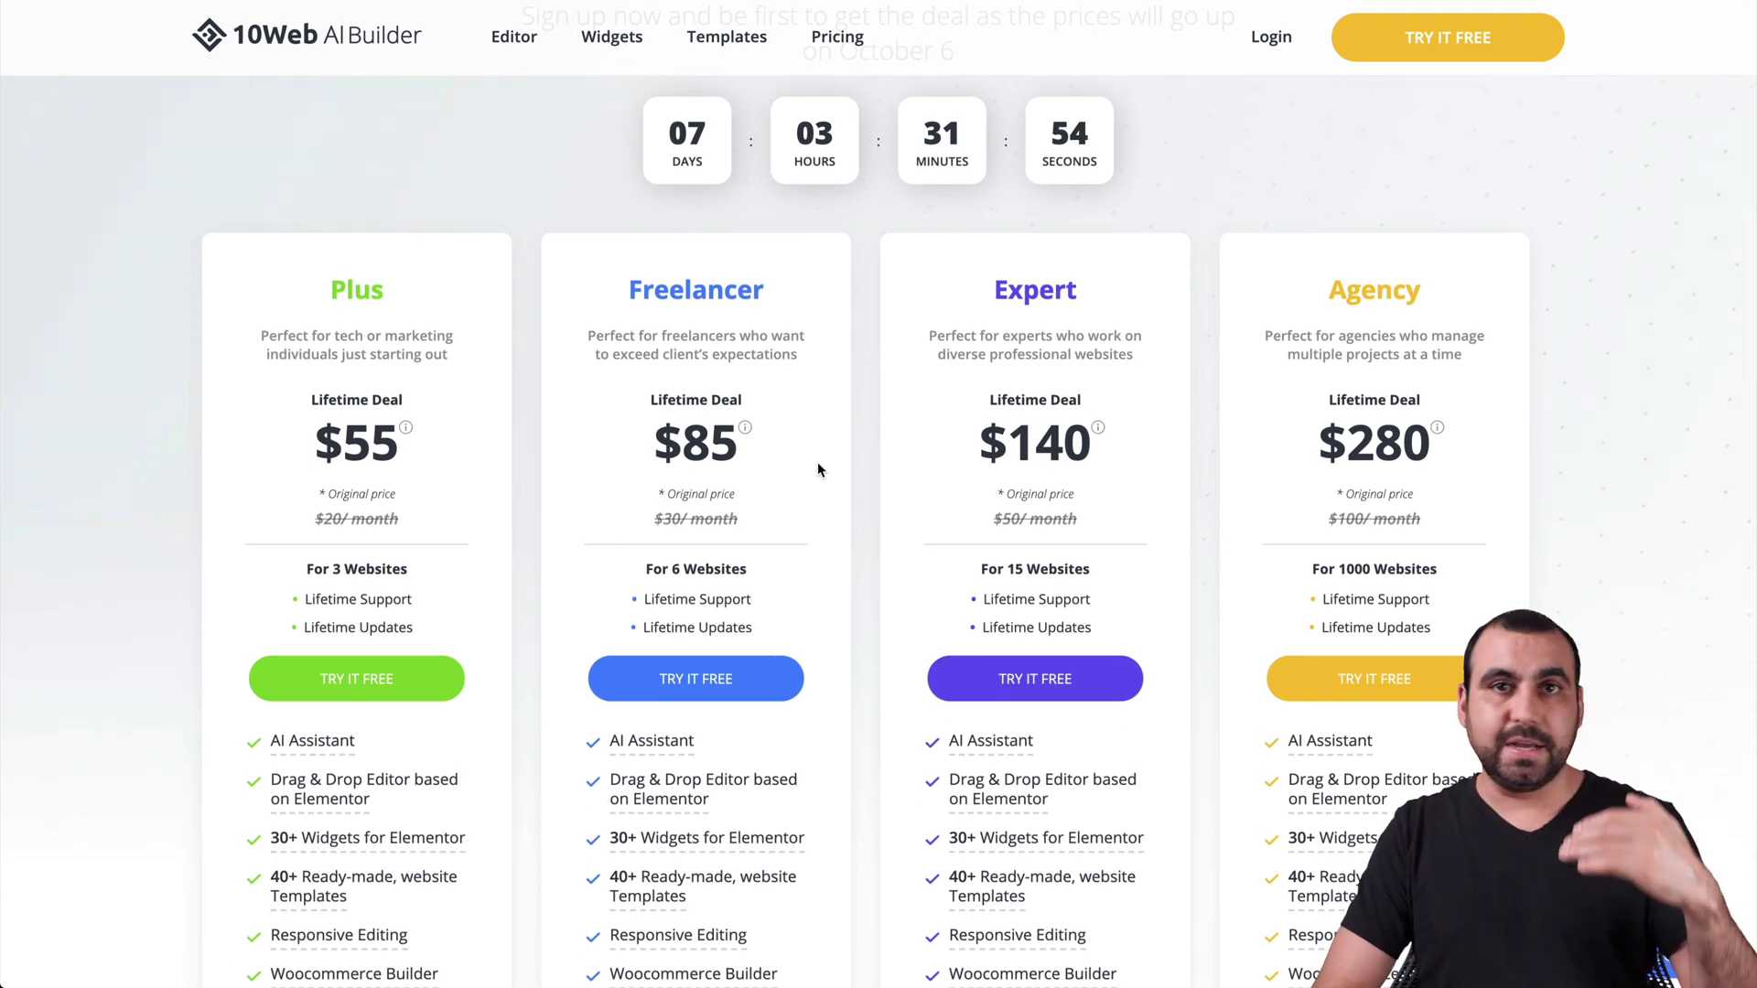
scroll(818, 469, down, 1)
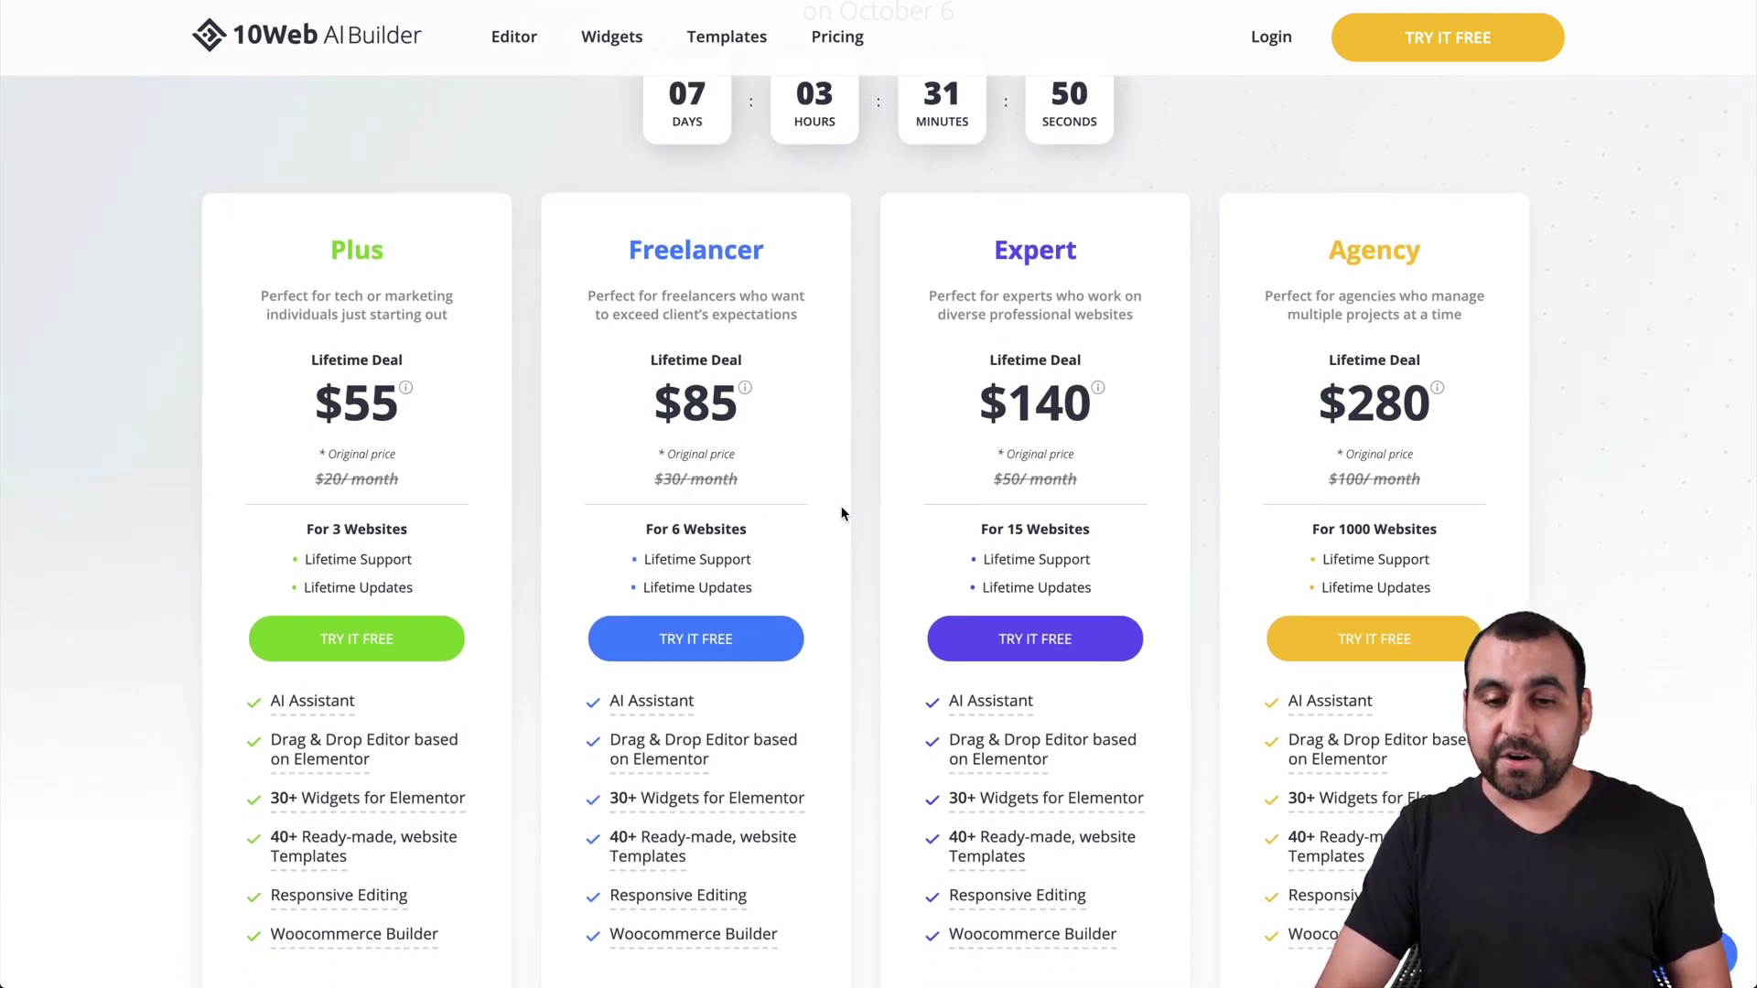
scroll(839, 509, down, 8)
scroll(841, 514, down, 3)
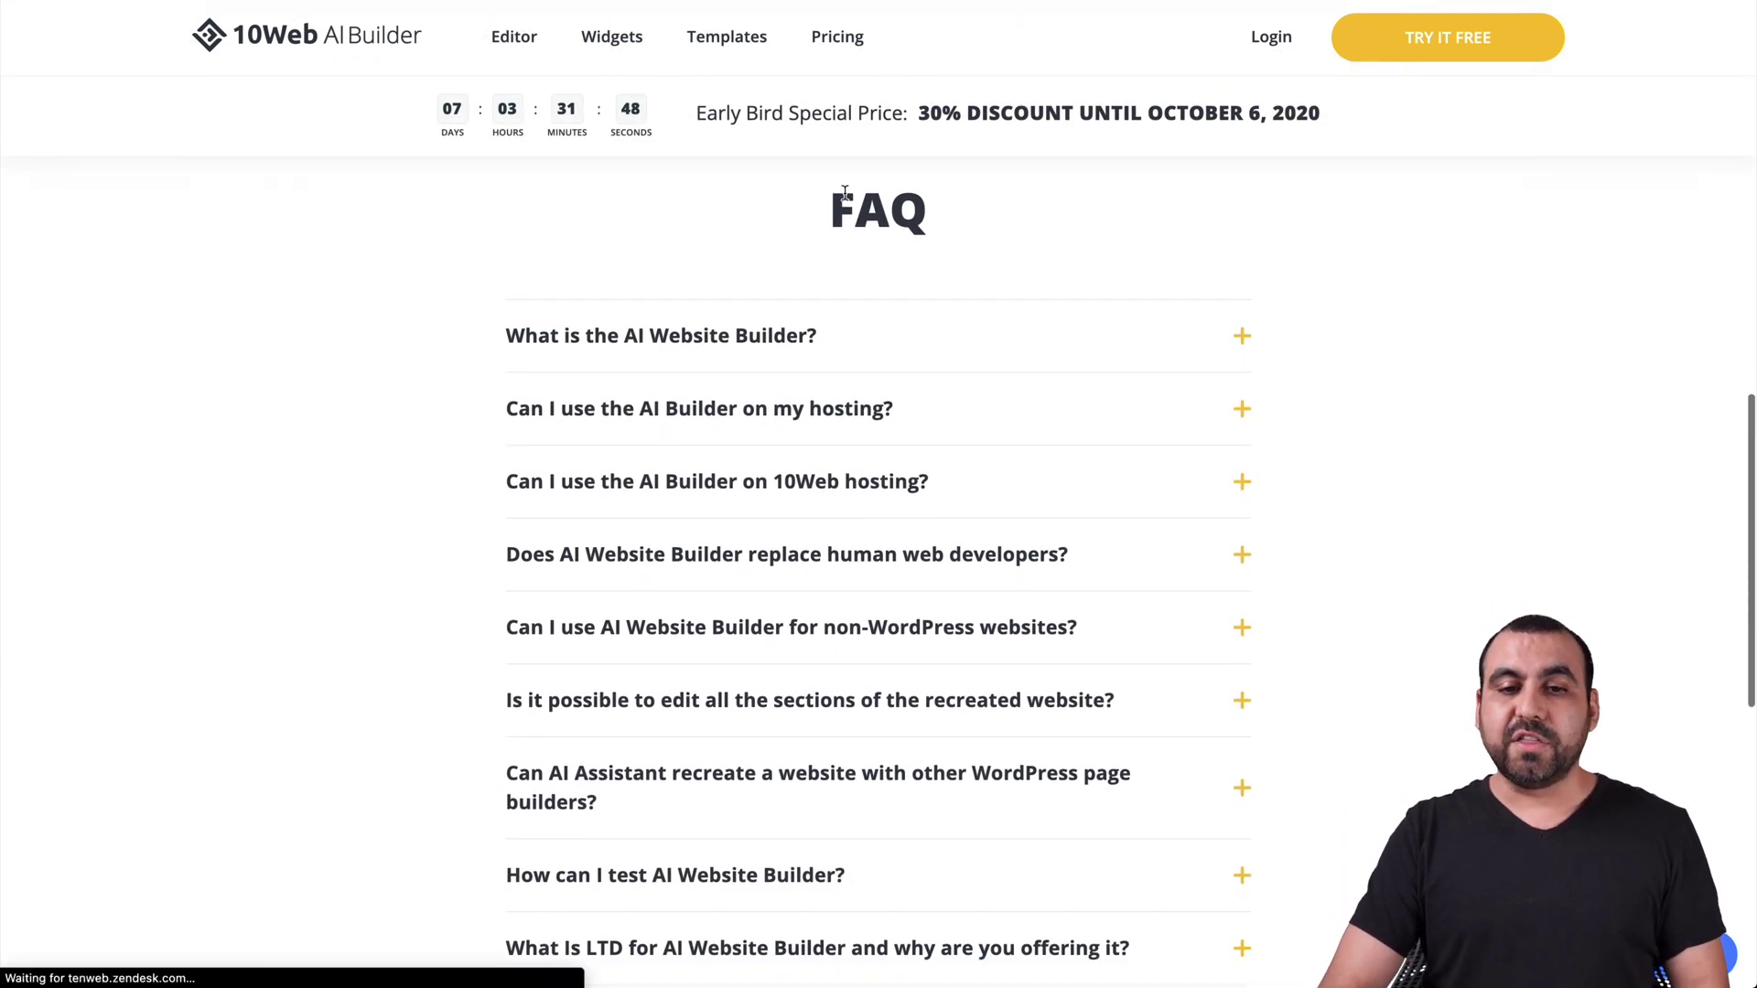
drag(849, 206, 949, 208)
click(949, 208)
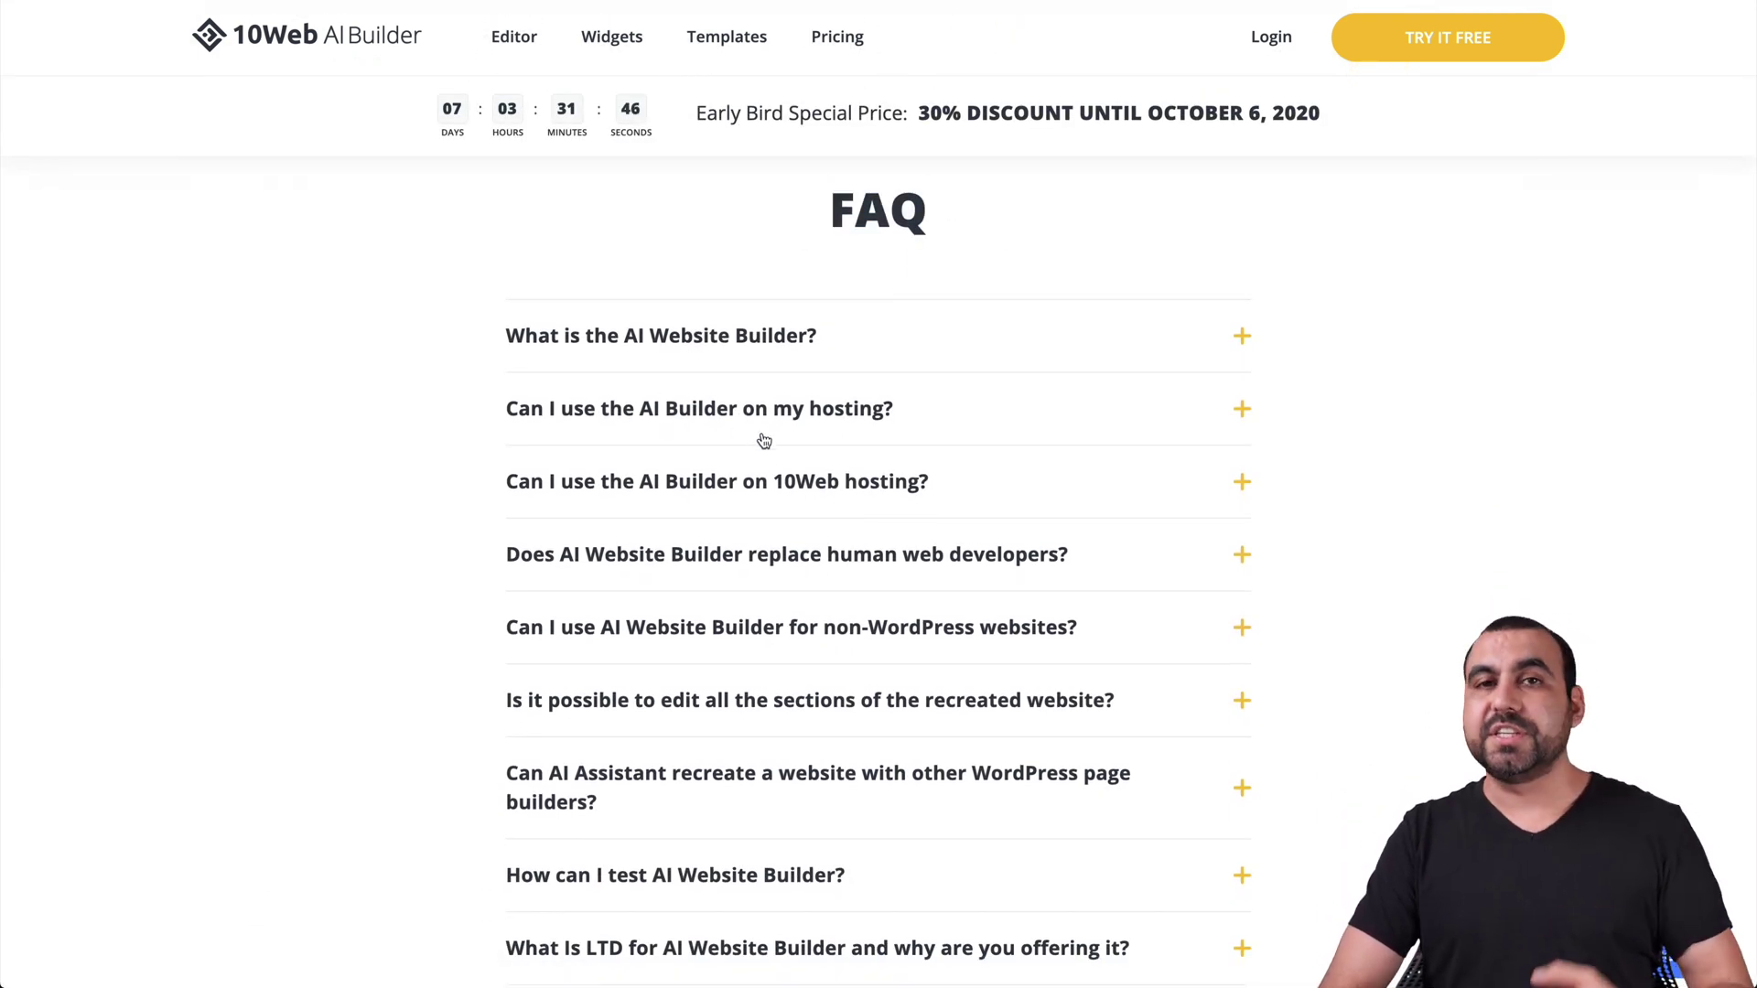
scroll(765, 449, down, 2)
scroll(767, 455, down, 2)
scroll(766, 454, up, 15)
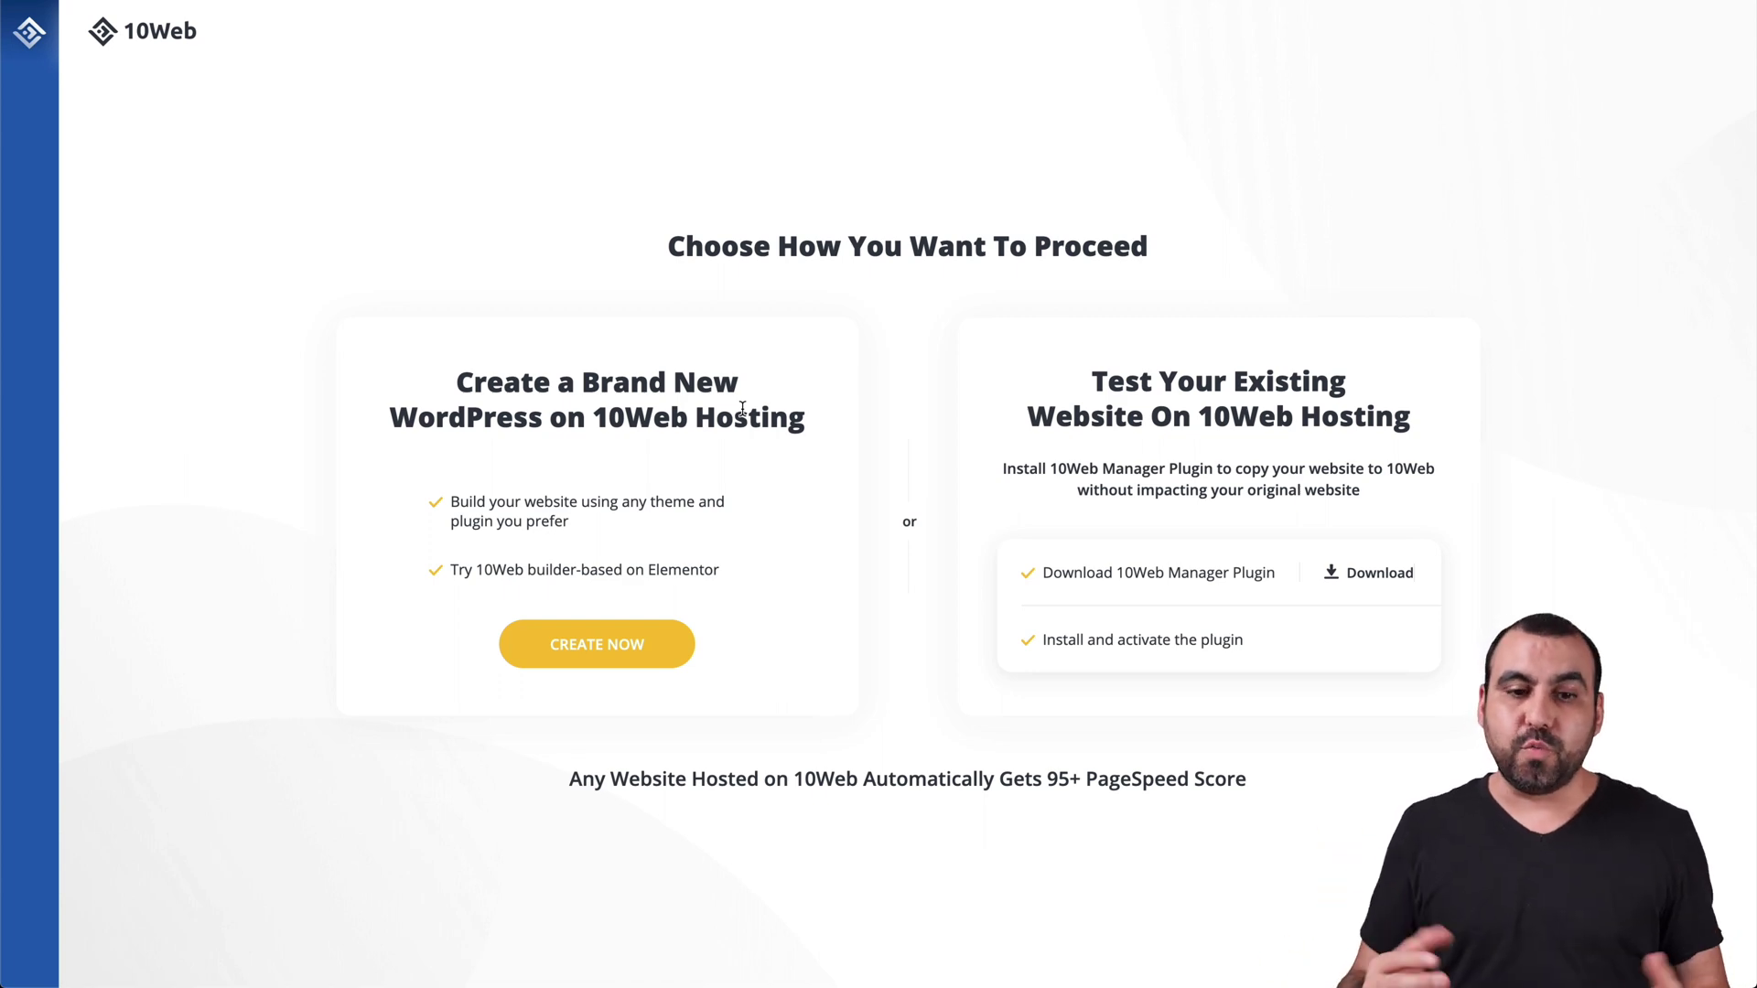
- Create a 'My Website' WordPress site in the Council Bluffs, Iowa location and dismiss the Congrats popup
click(599, 652)
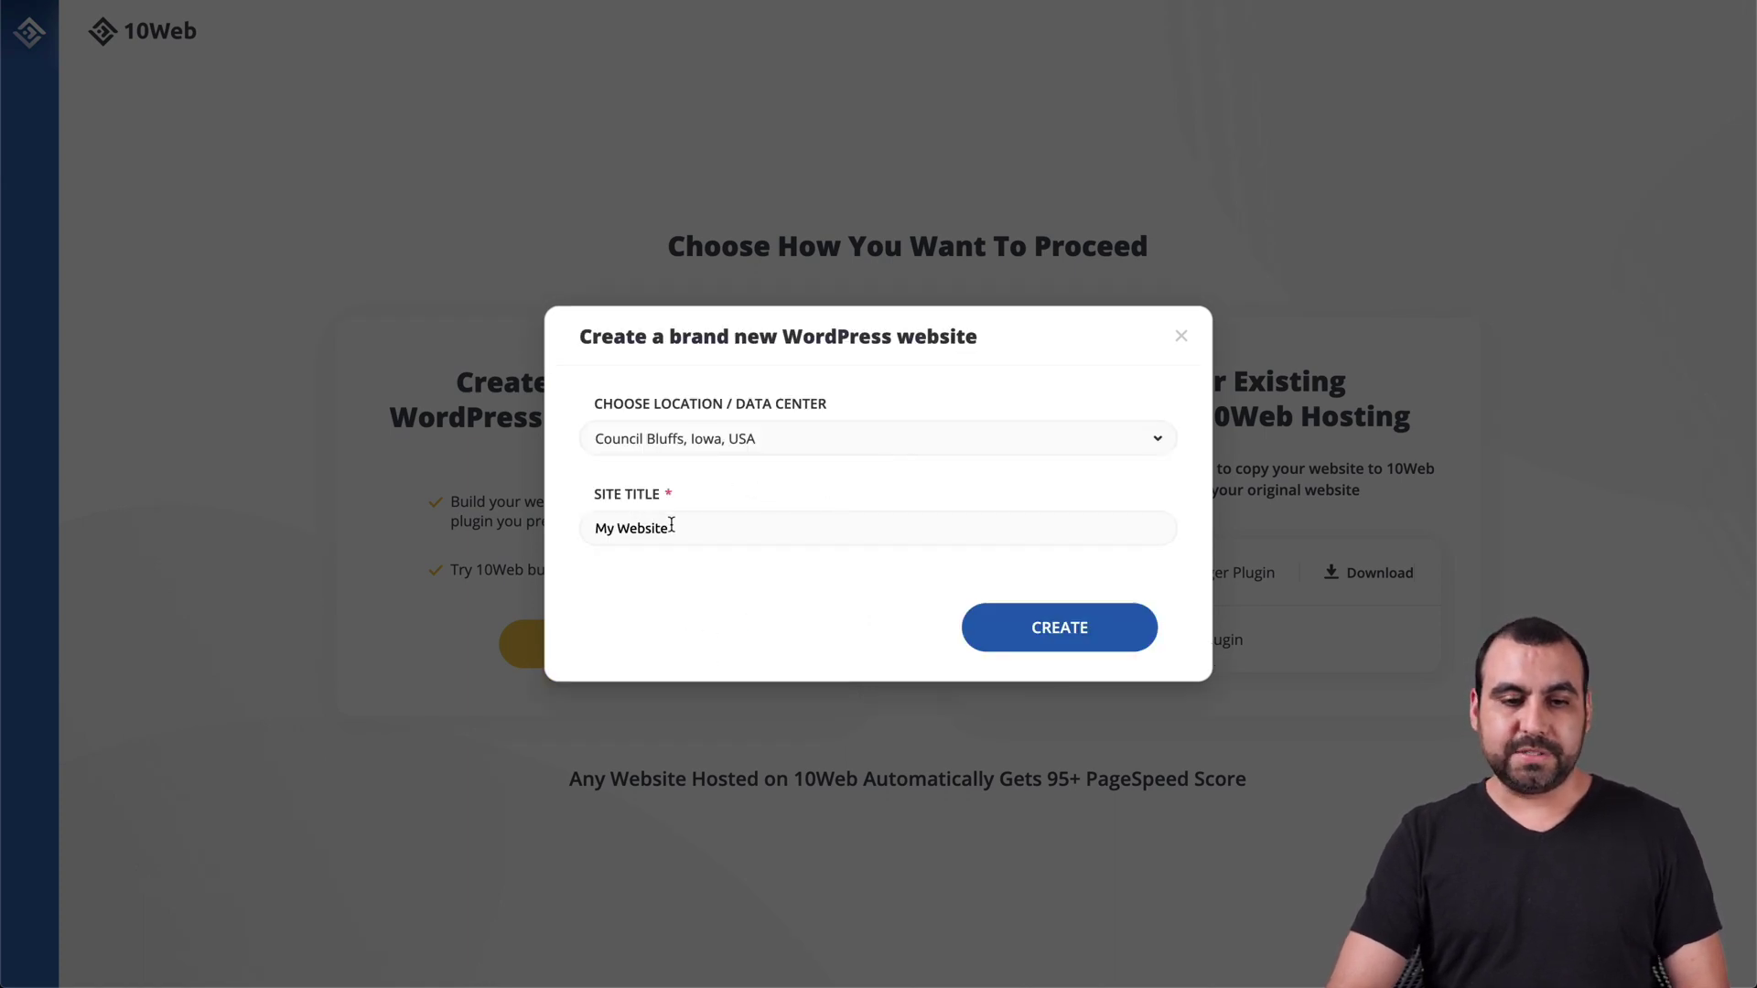
click(1028, 624)
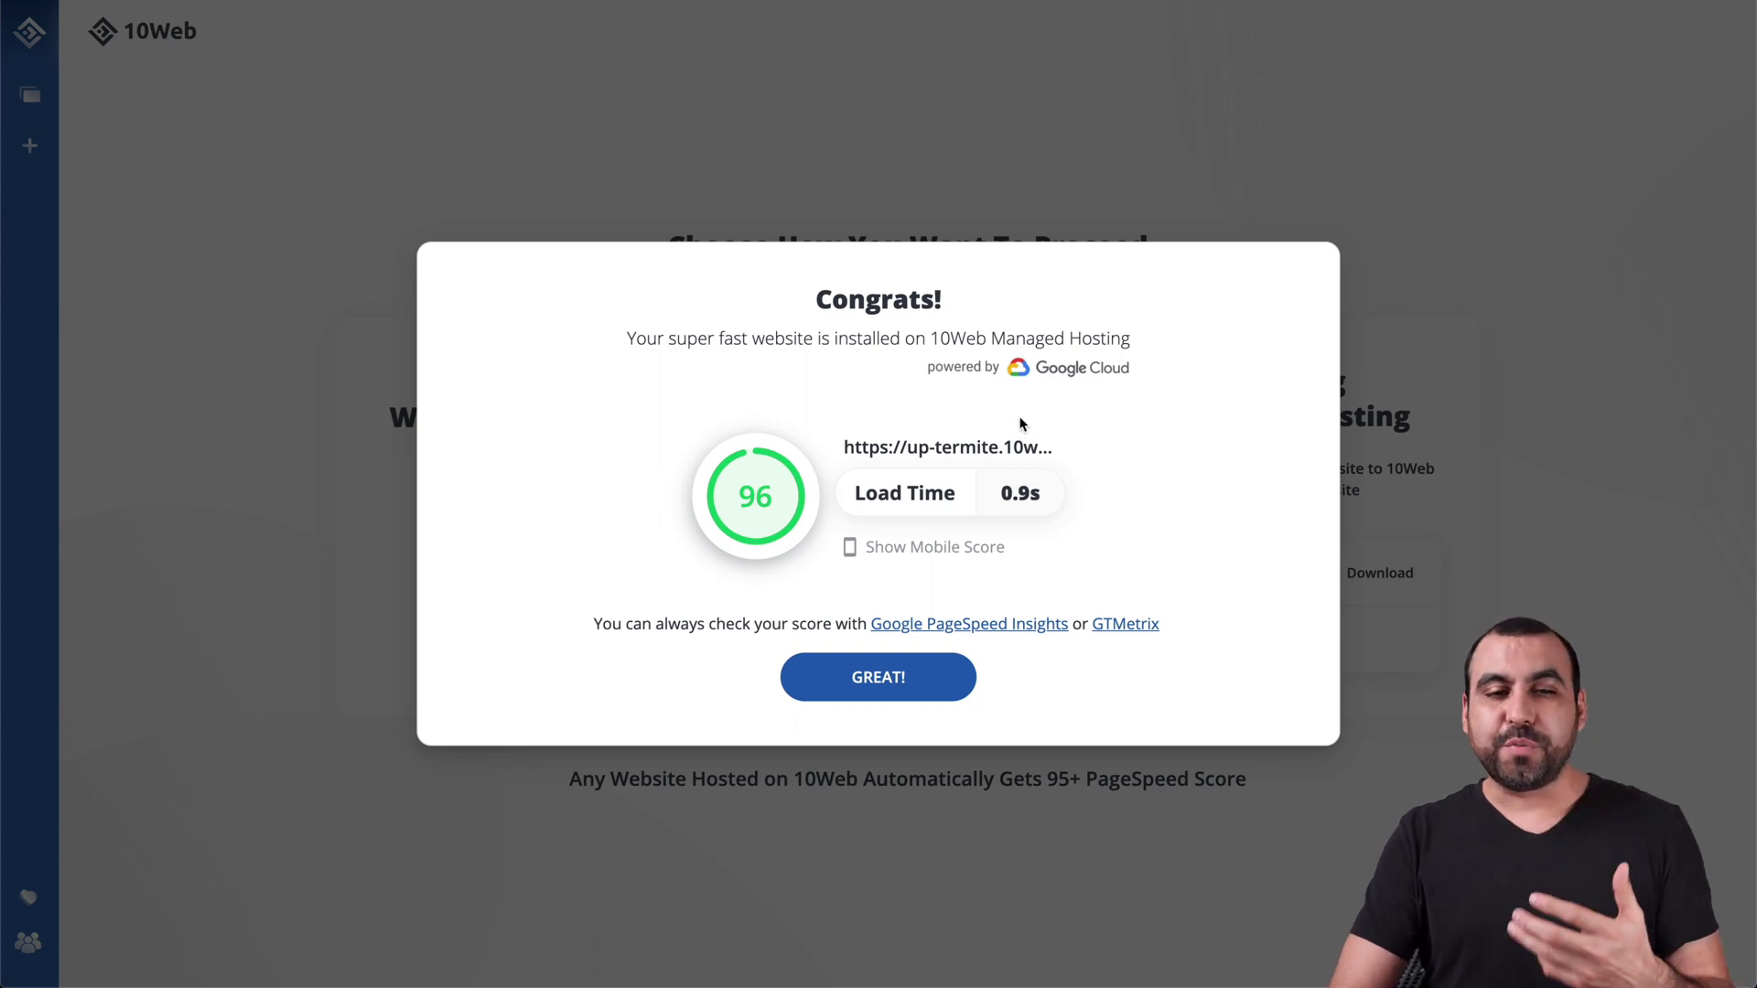
click(897, 678)
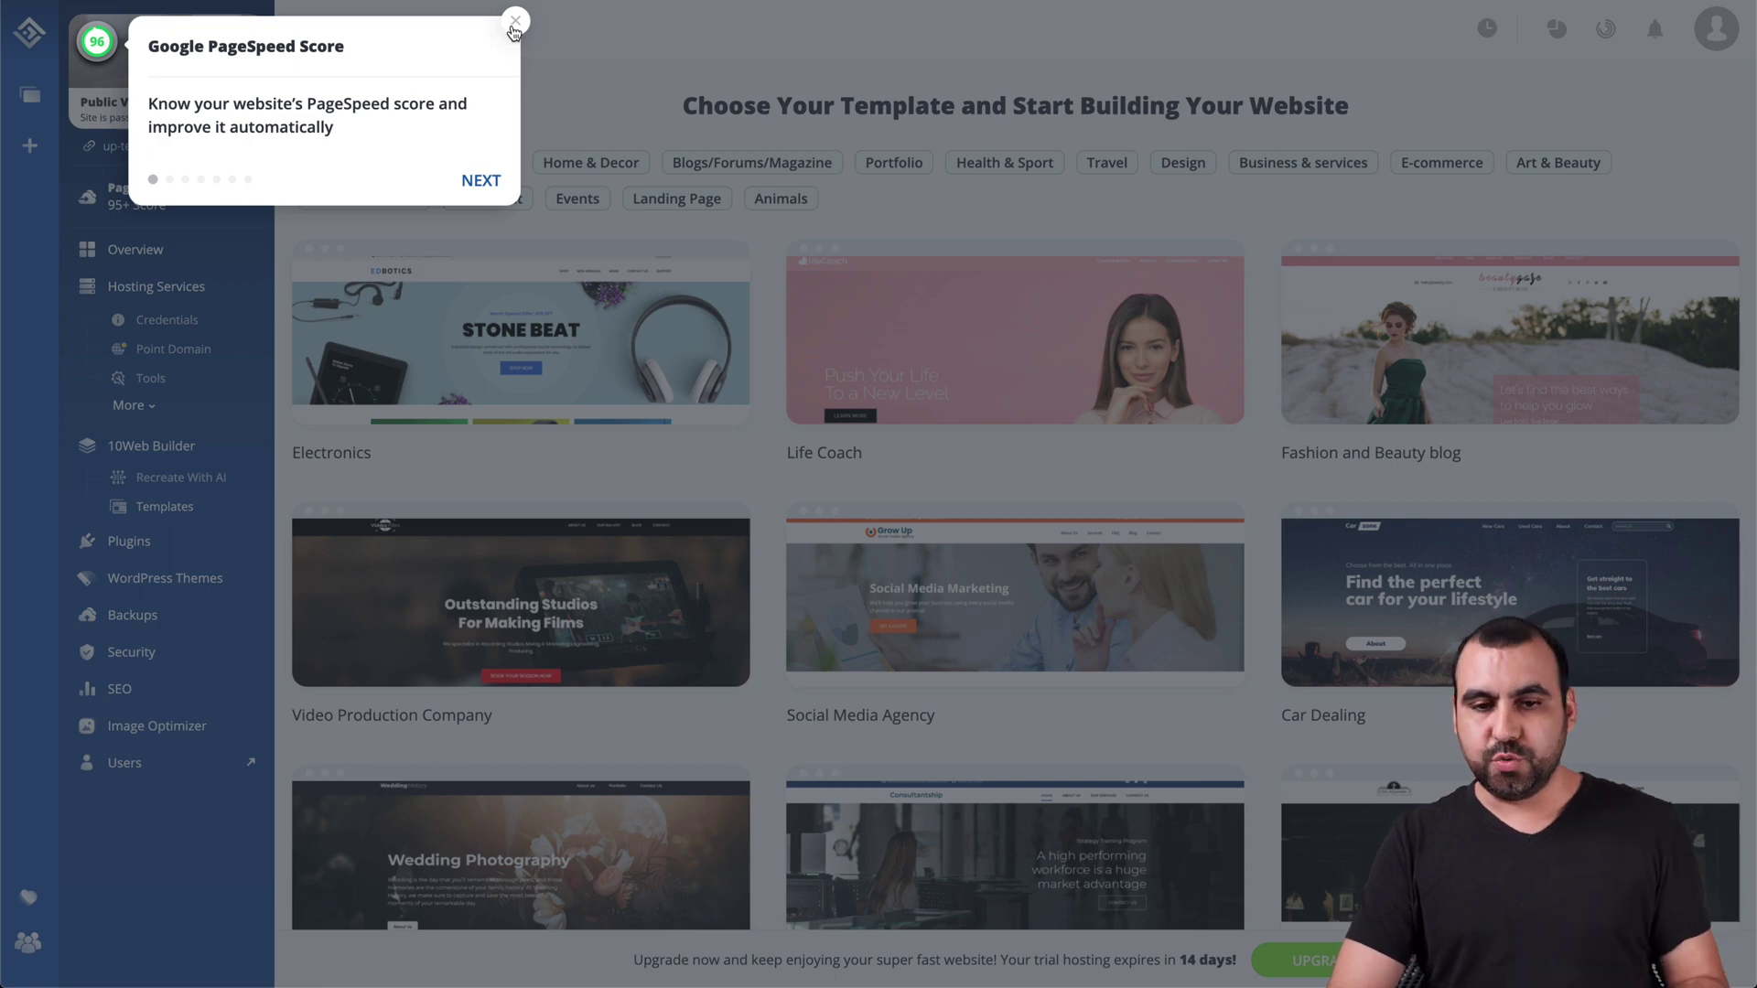
- Close the PageSpeed tip, go to Recreate With AI, and finish its introduction
click(511, 31)
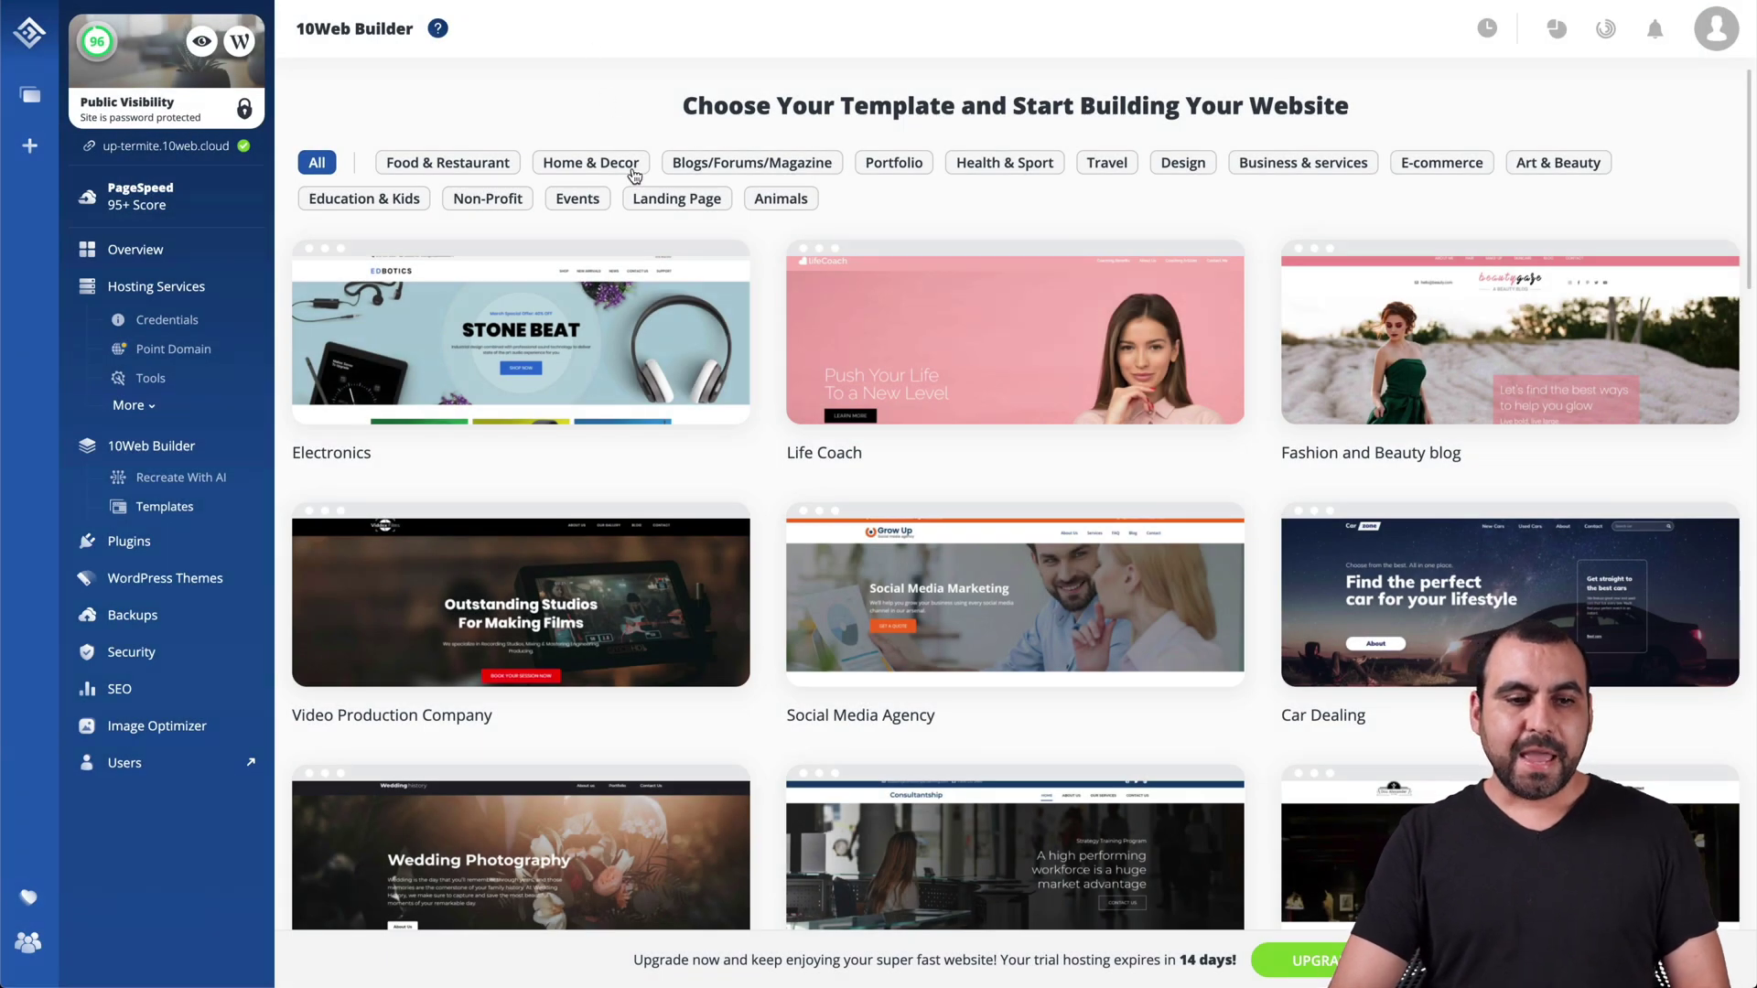
mouse_move(317, 440)
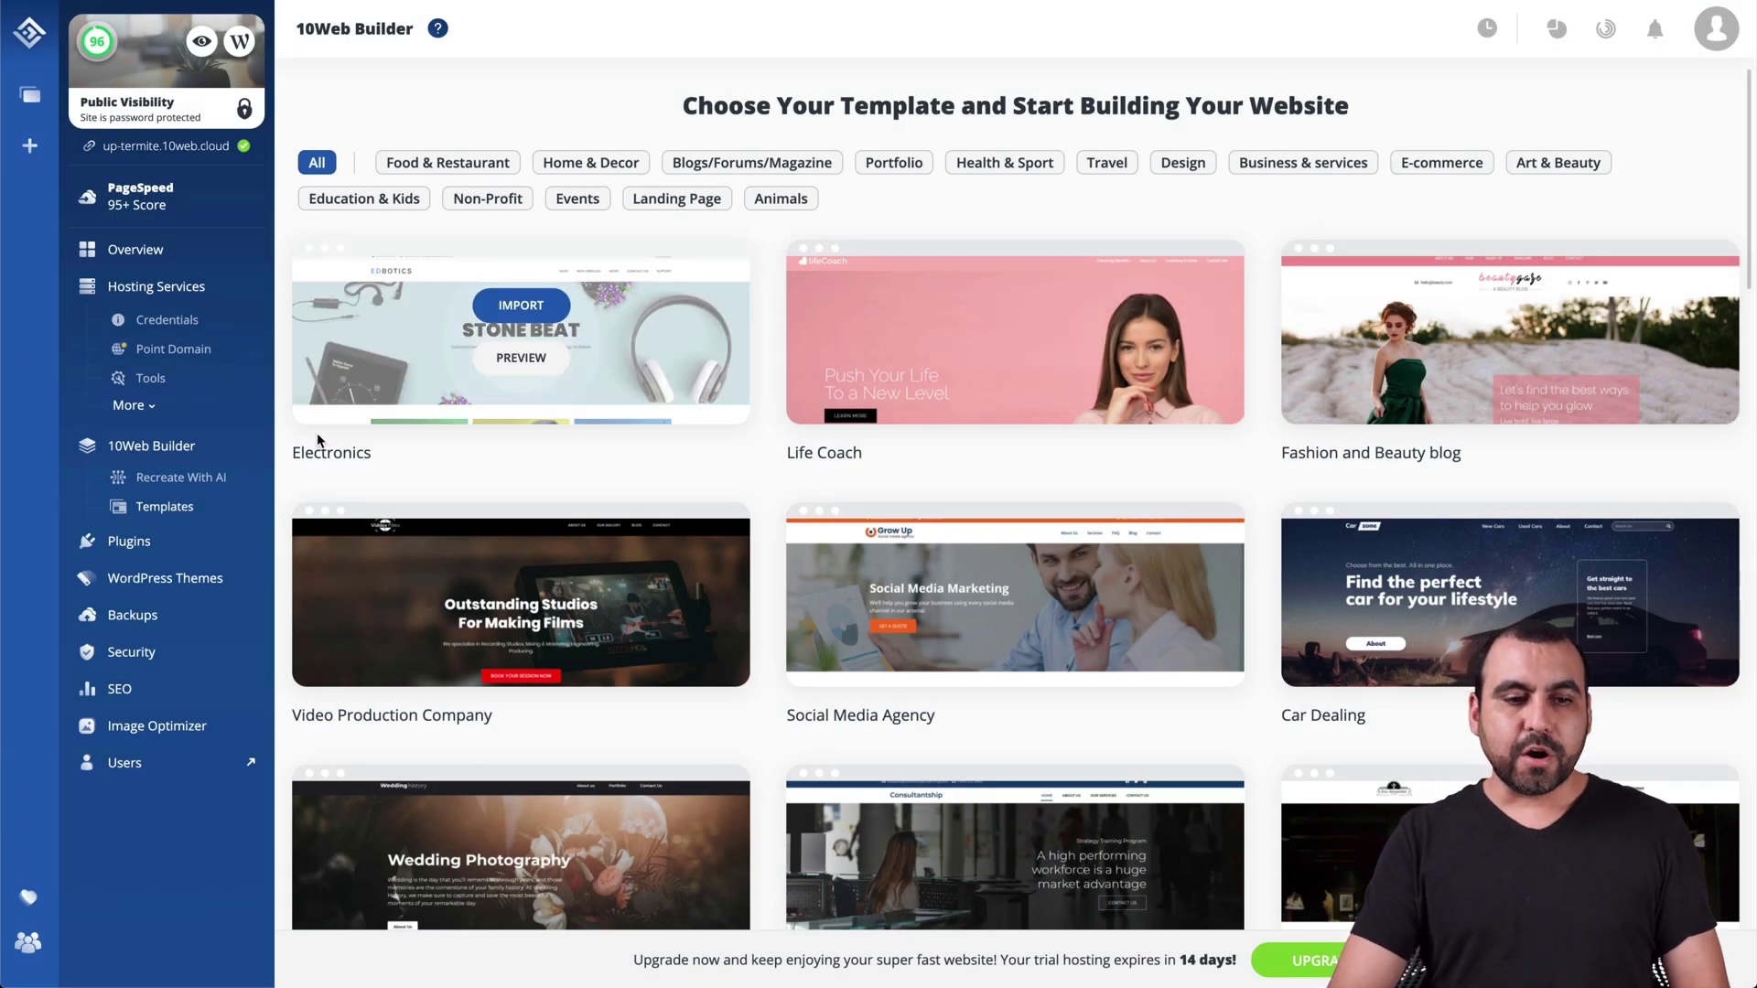
click(186, 482)
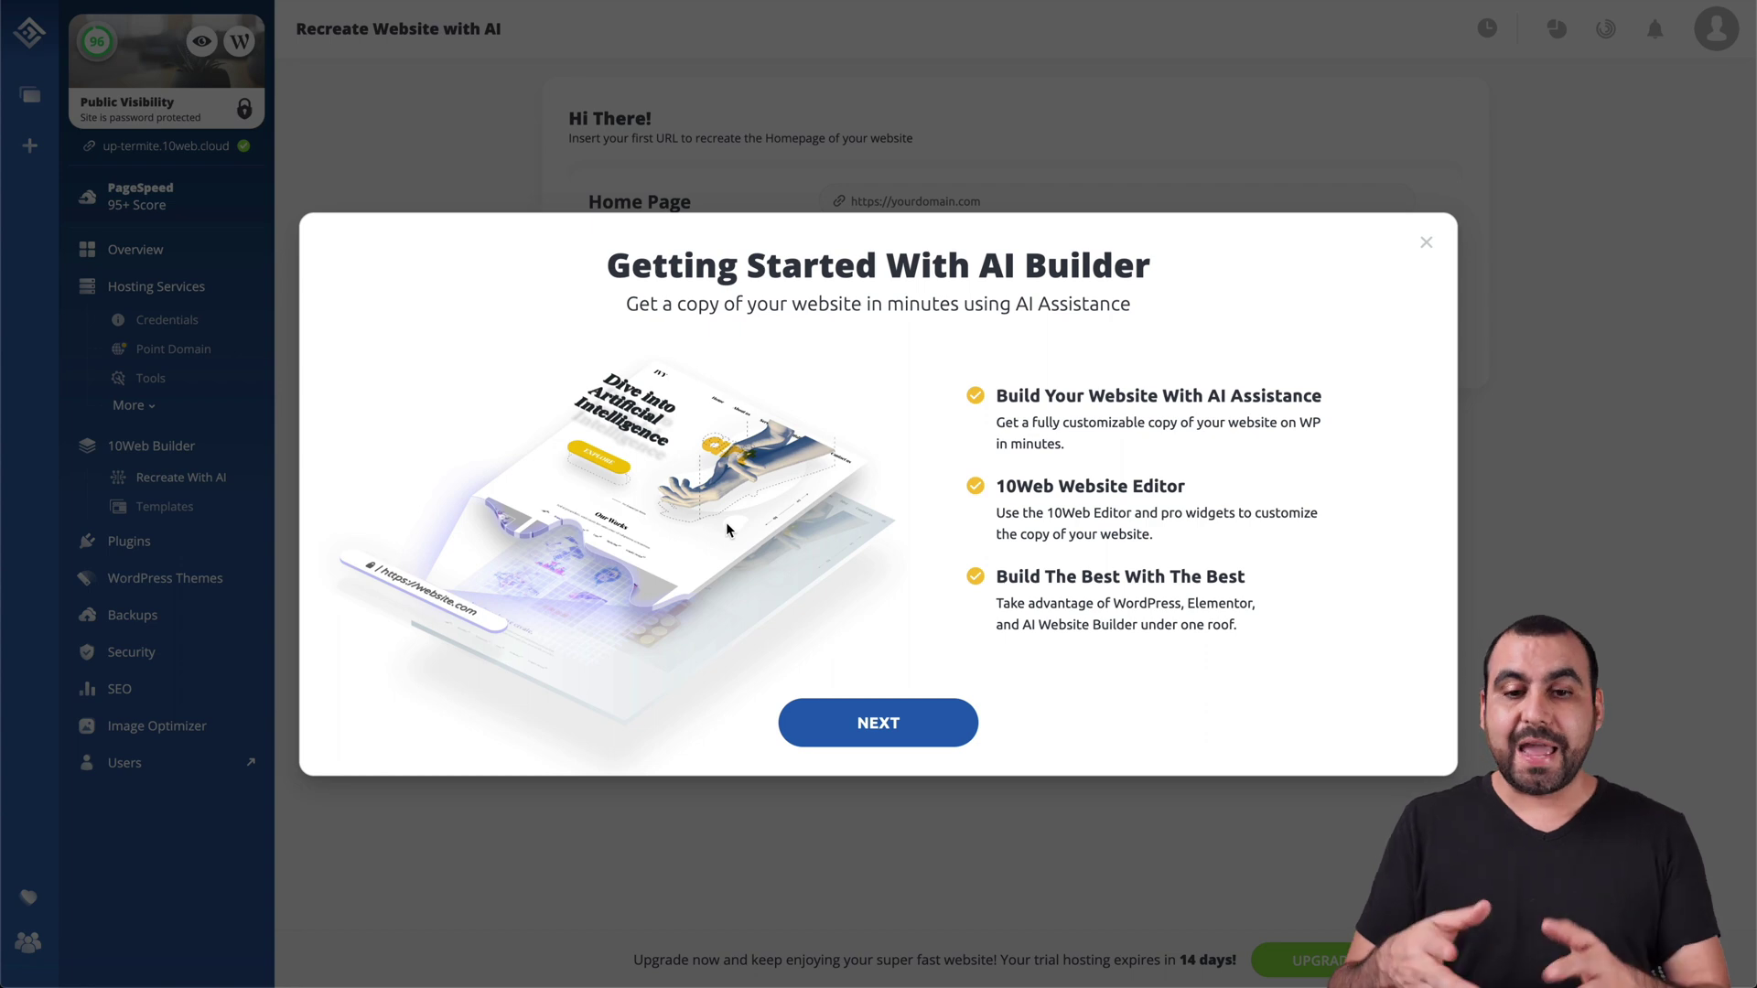
click(851, 719)
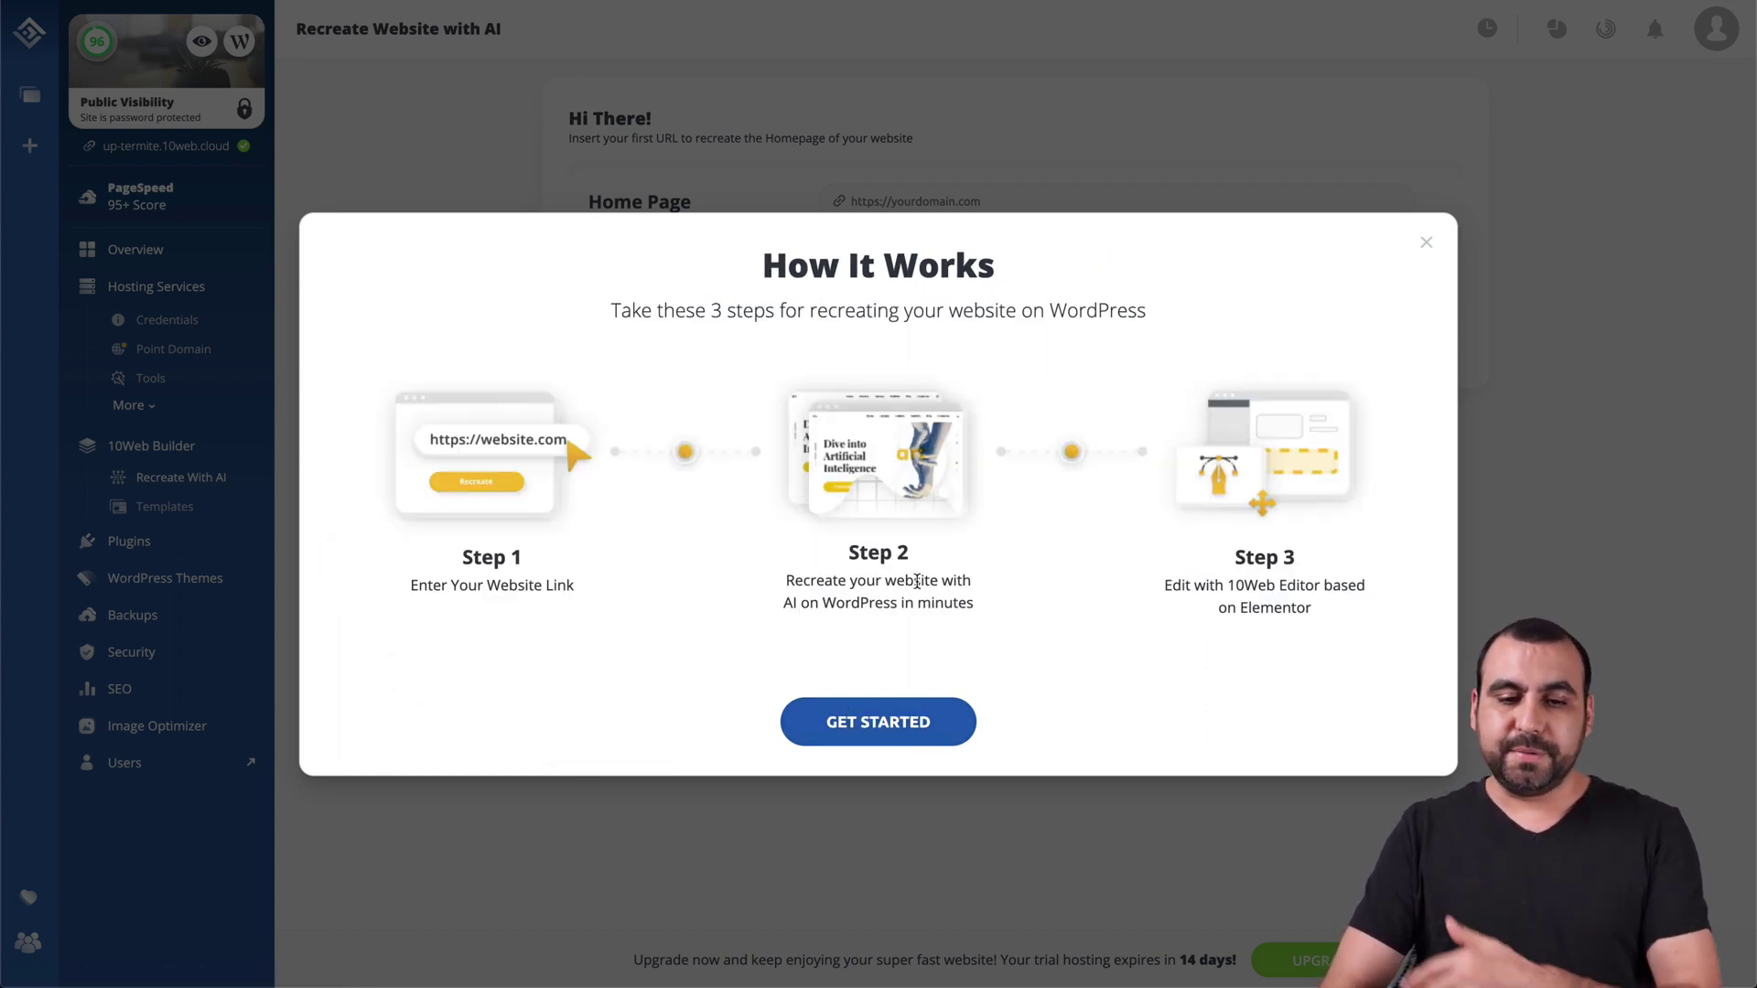
click(890, 735)
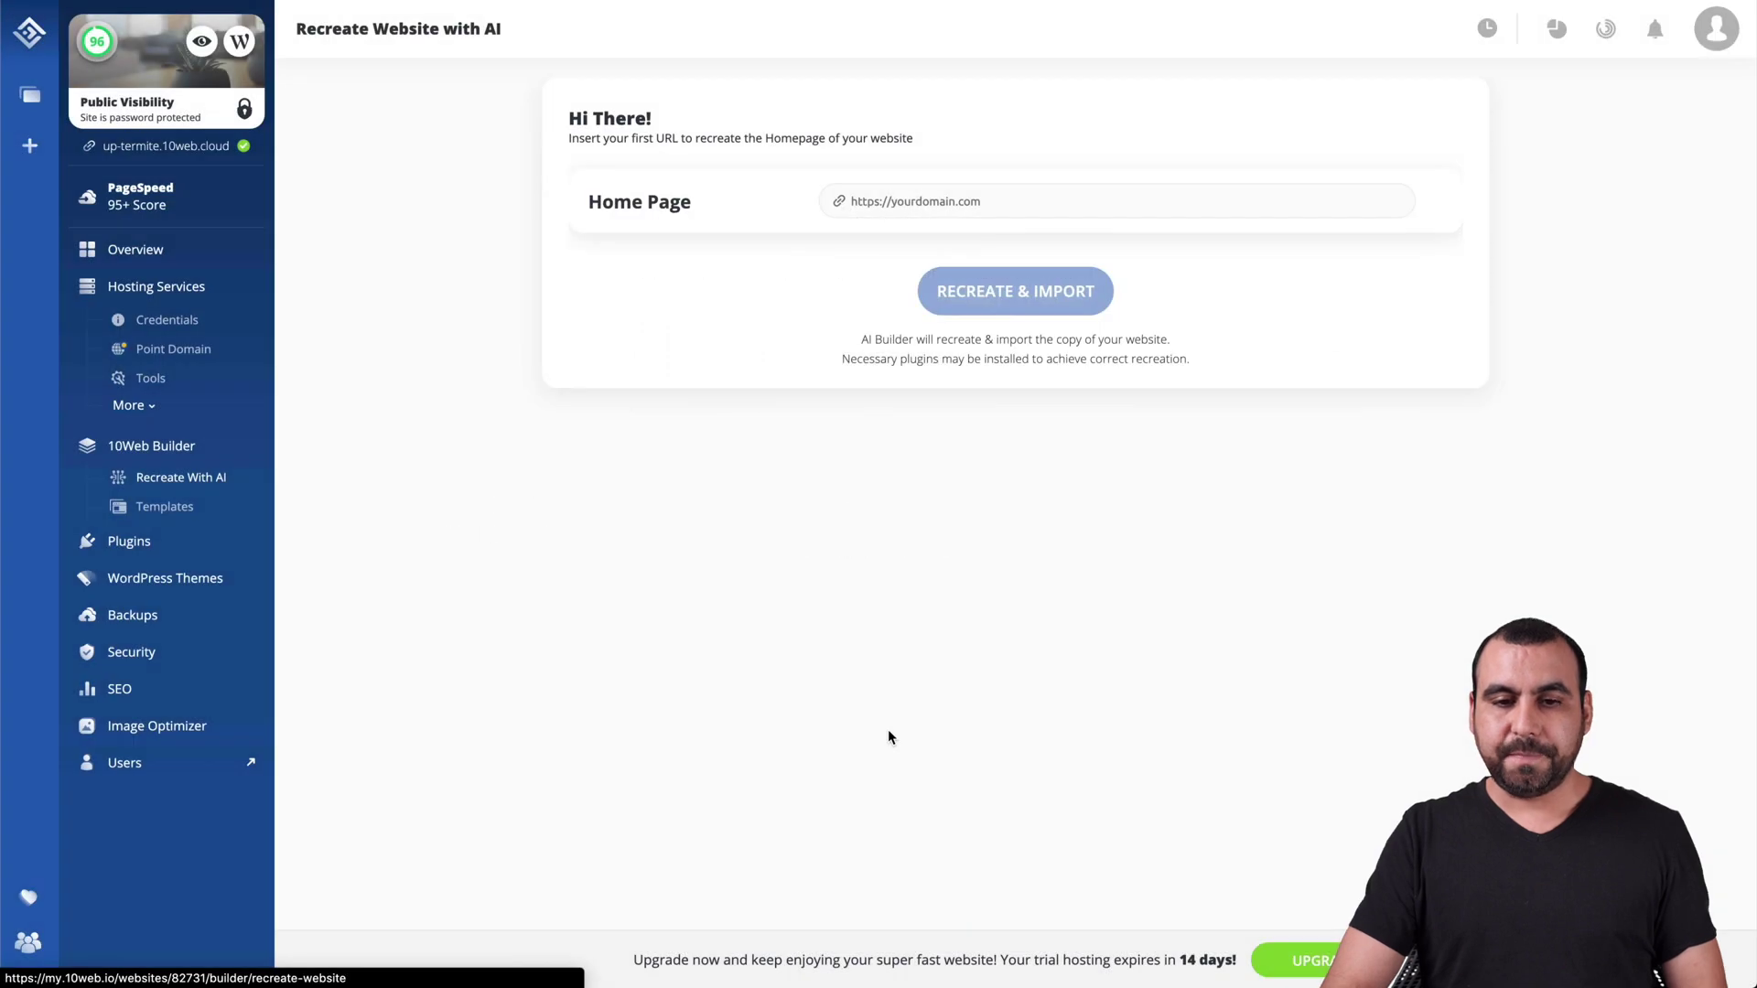
click(853, 201)
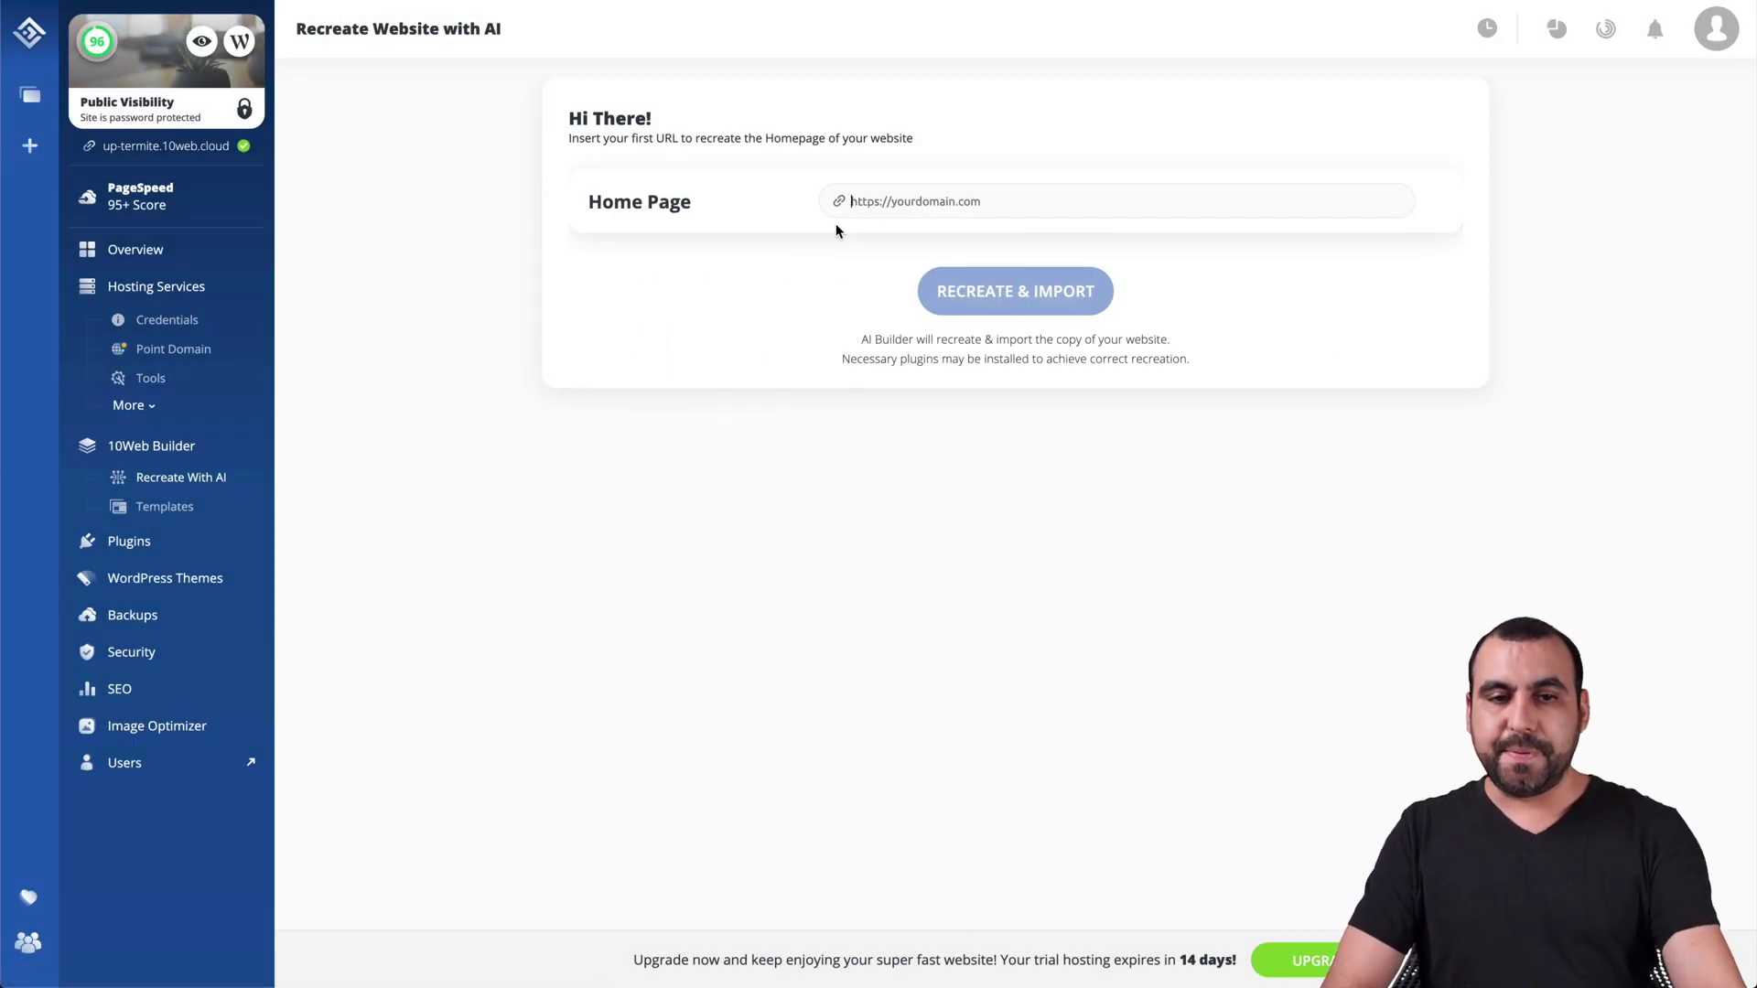
text(https://coursekey.com/)
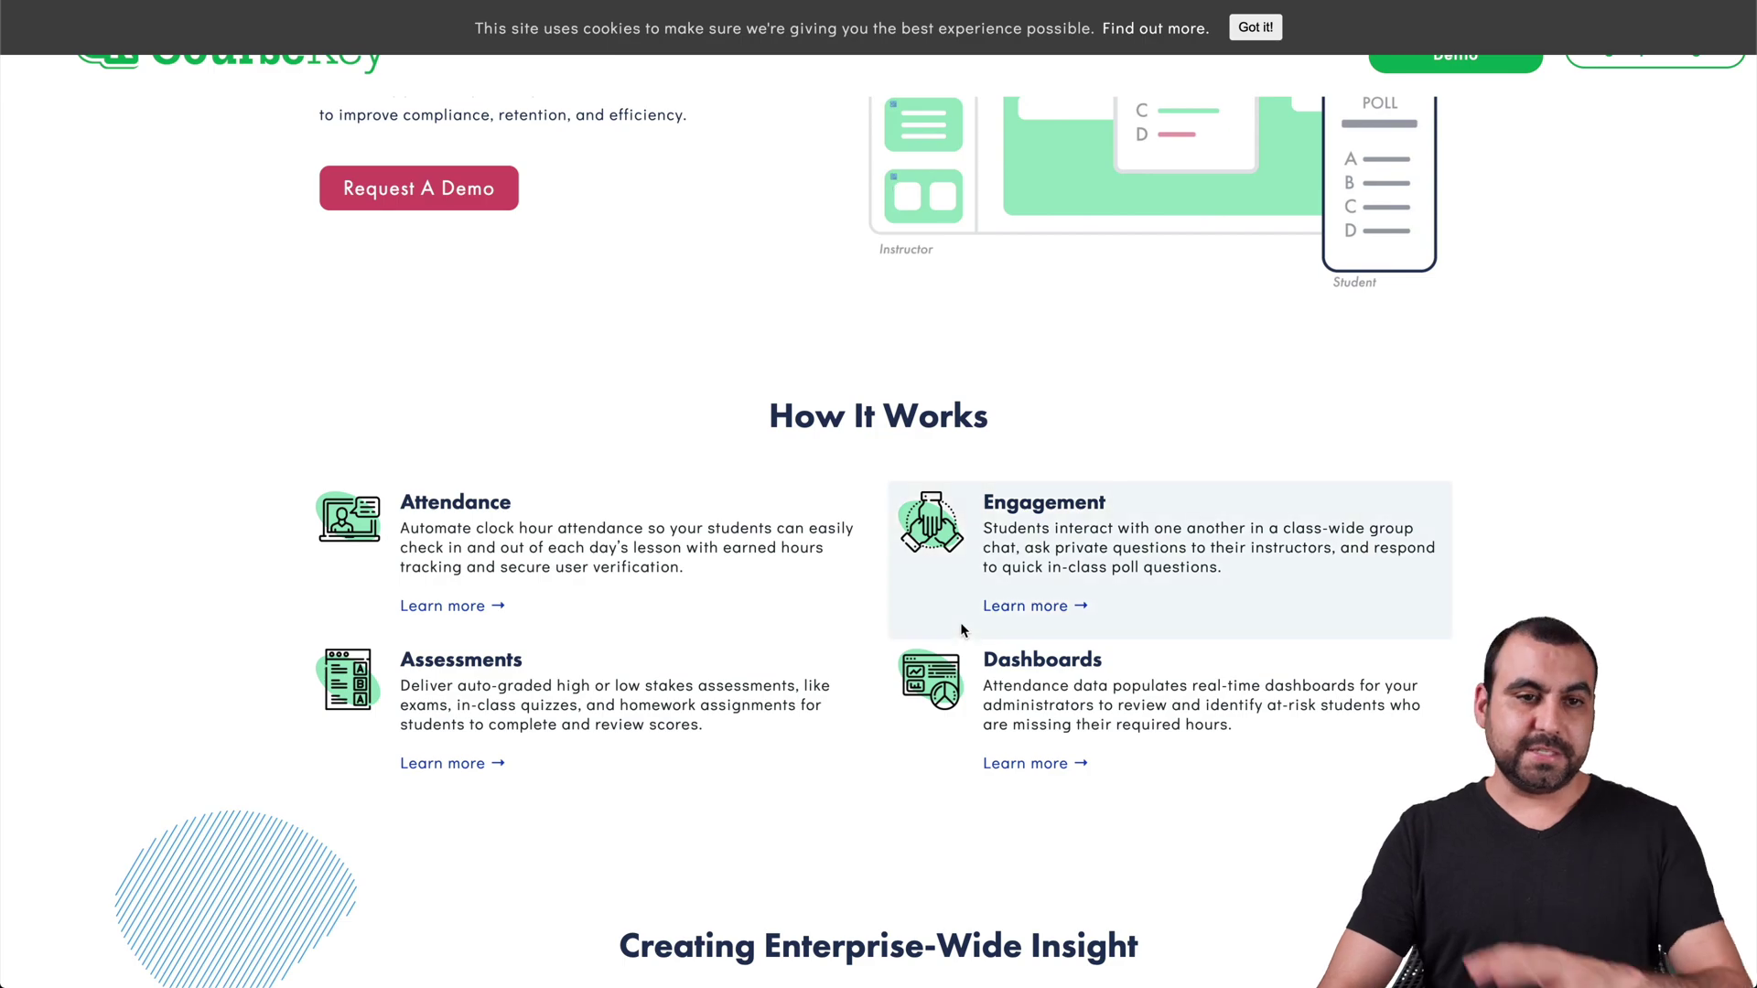
scroll(961, 629, up, 4)
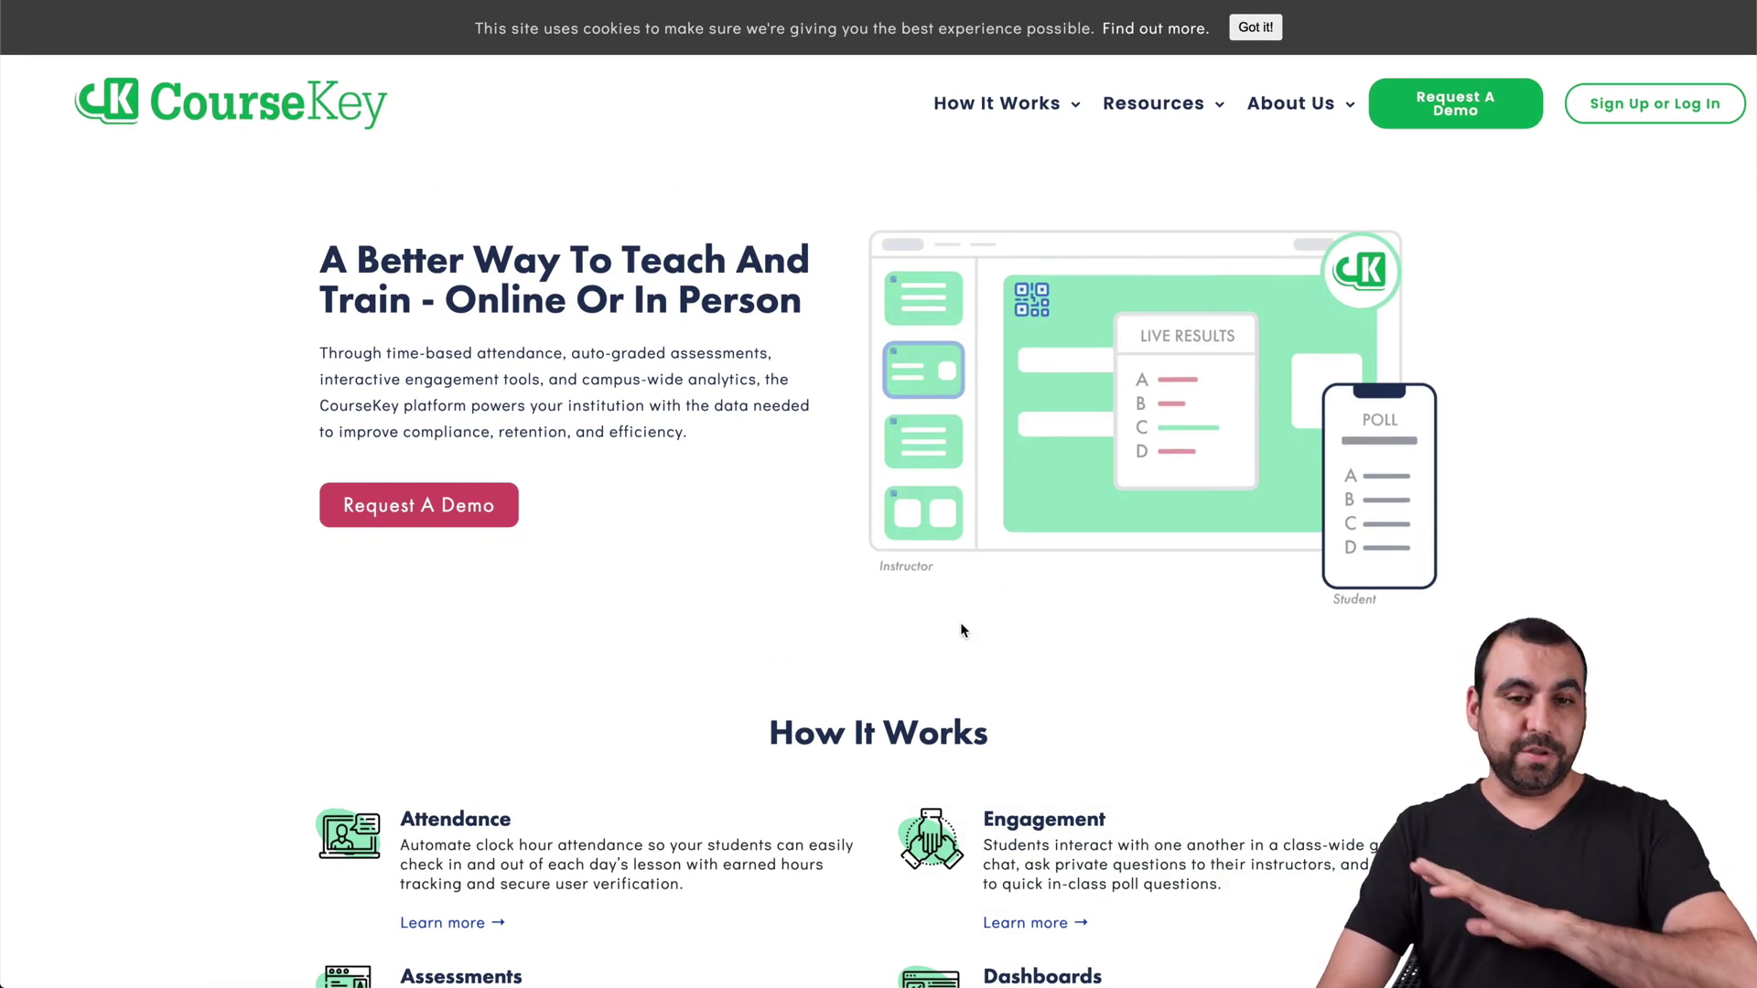
scroll(961, 628, down, 15)
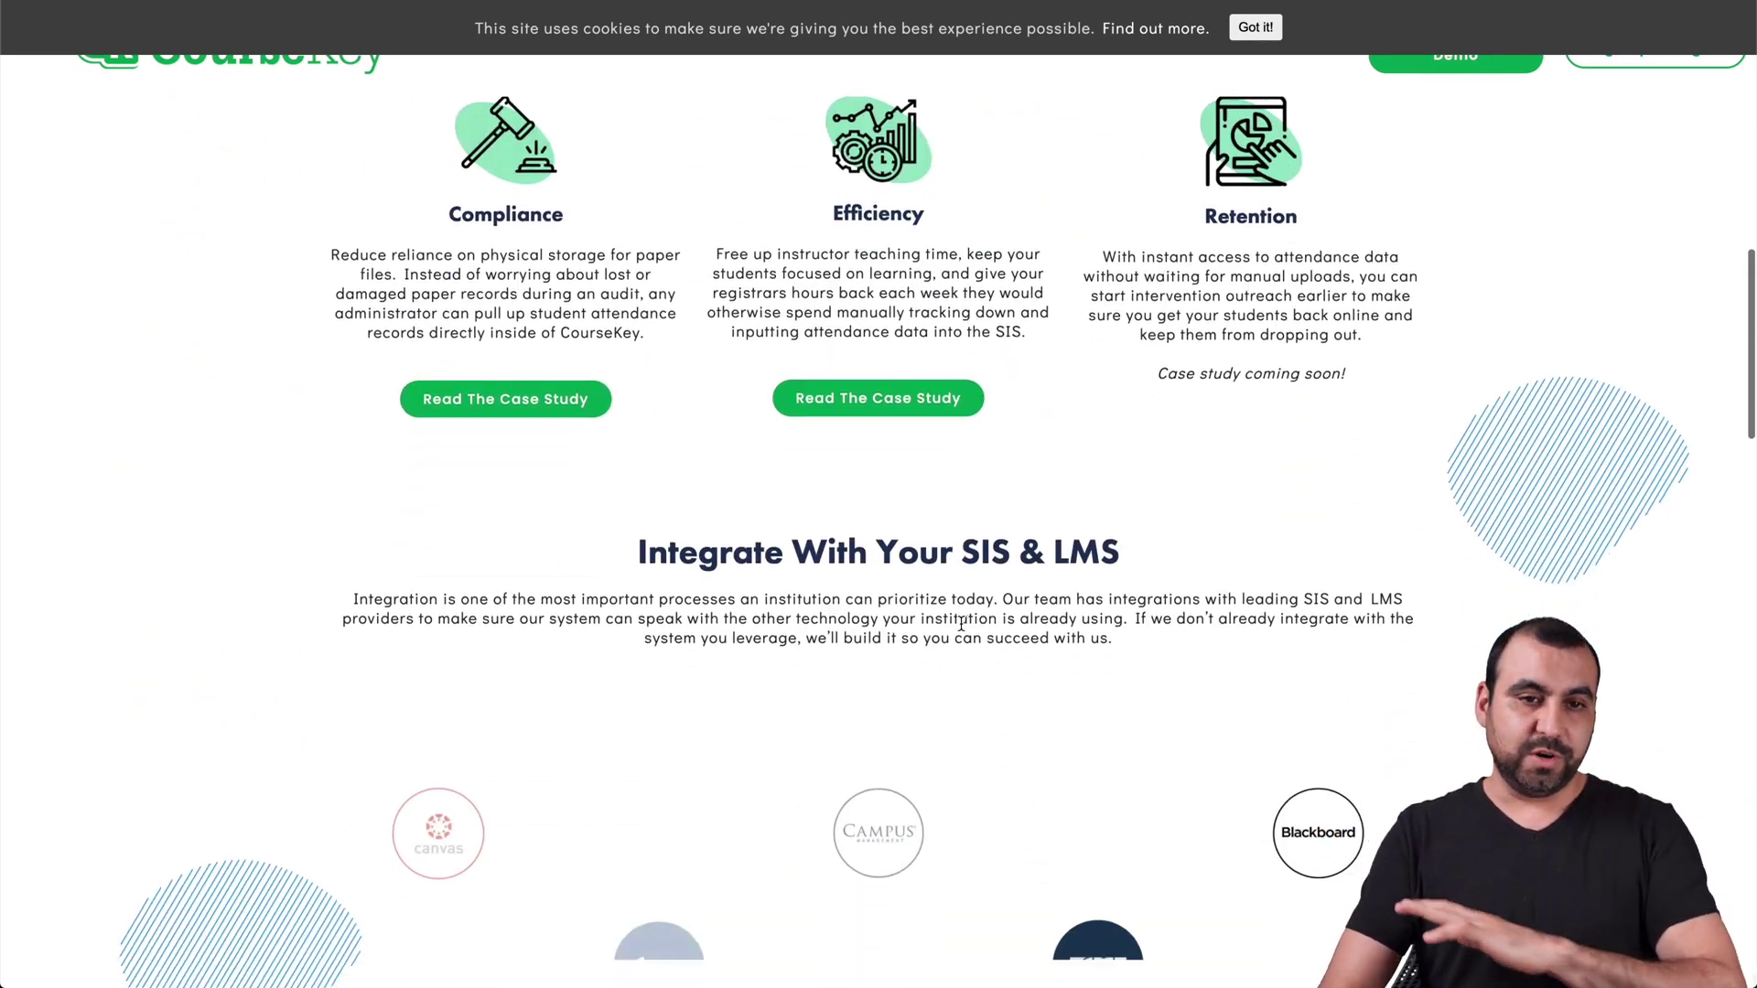
scroll(960, 623, up, 15)
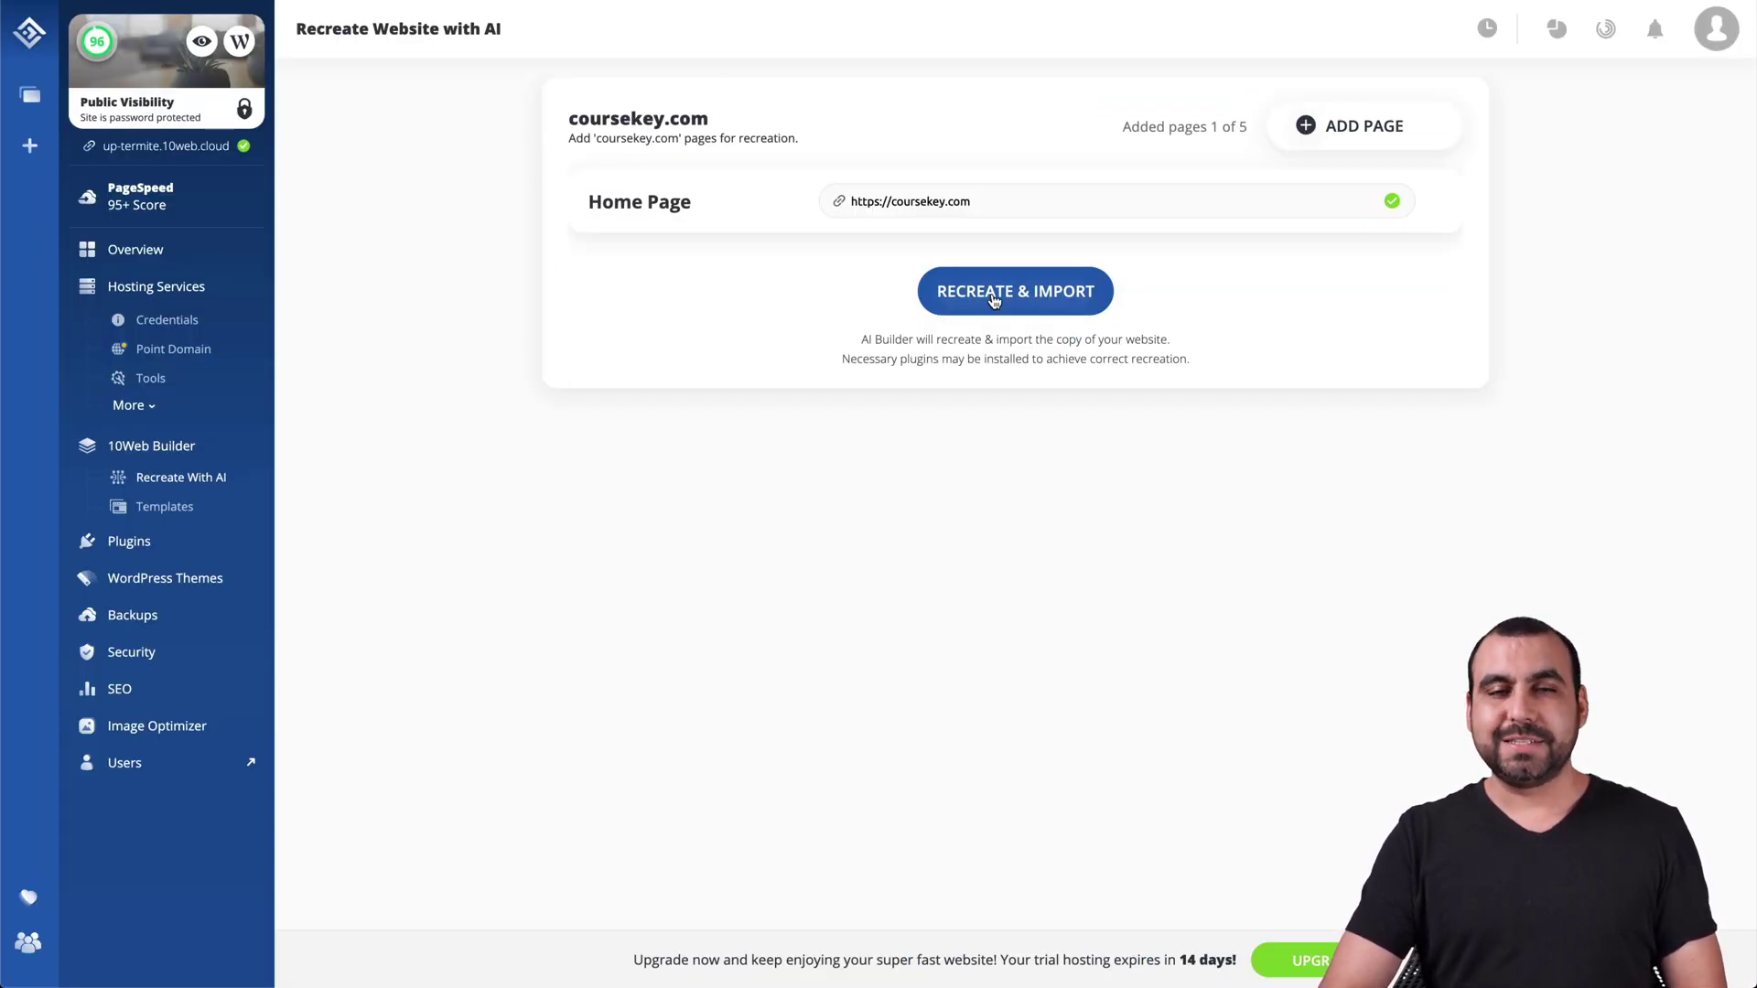
click(1015, 292)
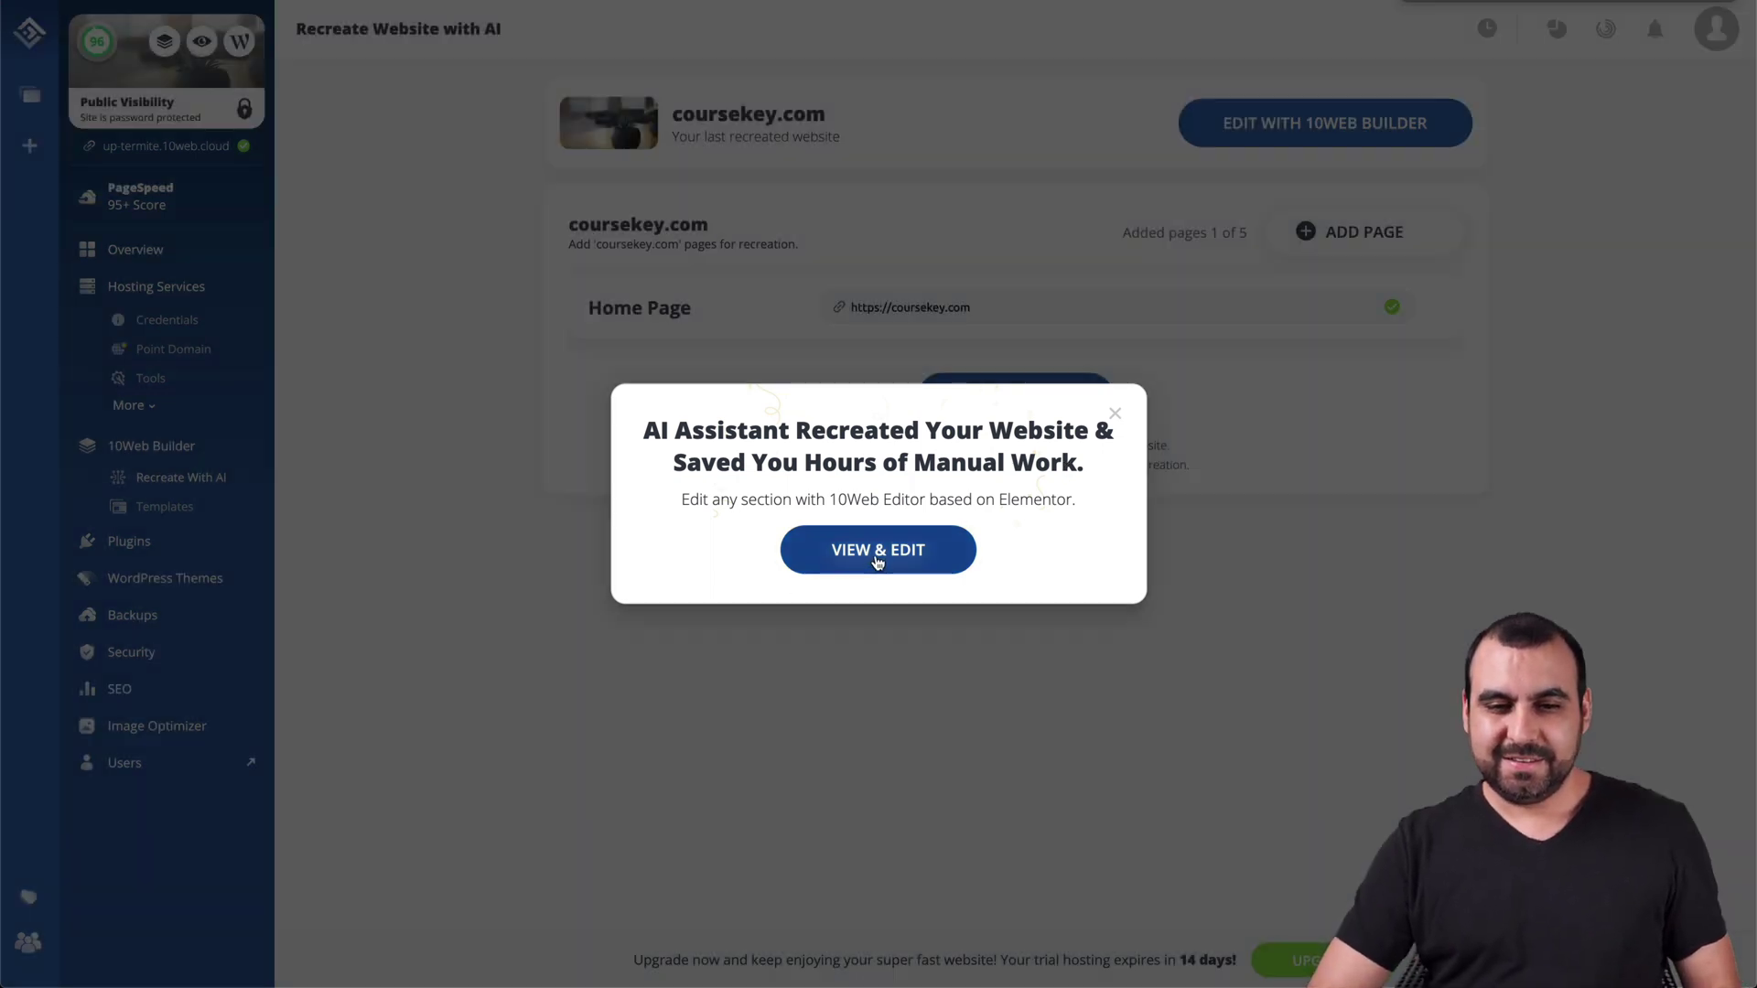
- View the recreated CourseKey homepage from the success popup's VIEW & EDIT option
click(881, 554)
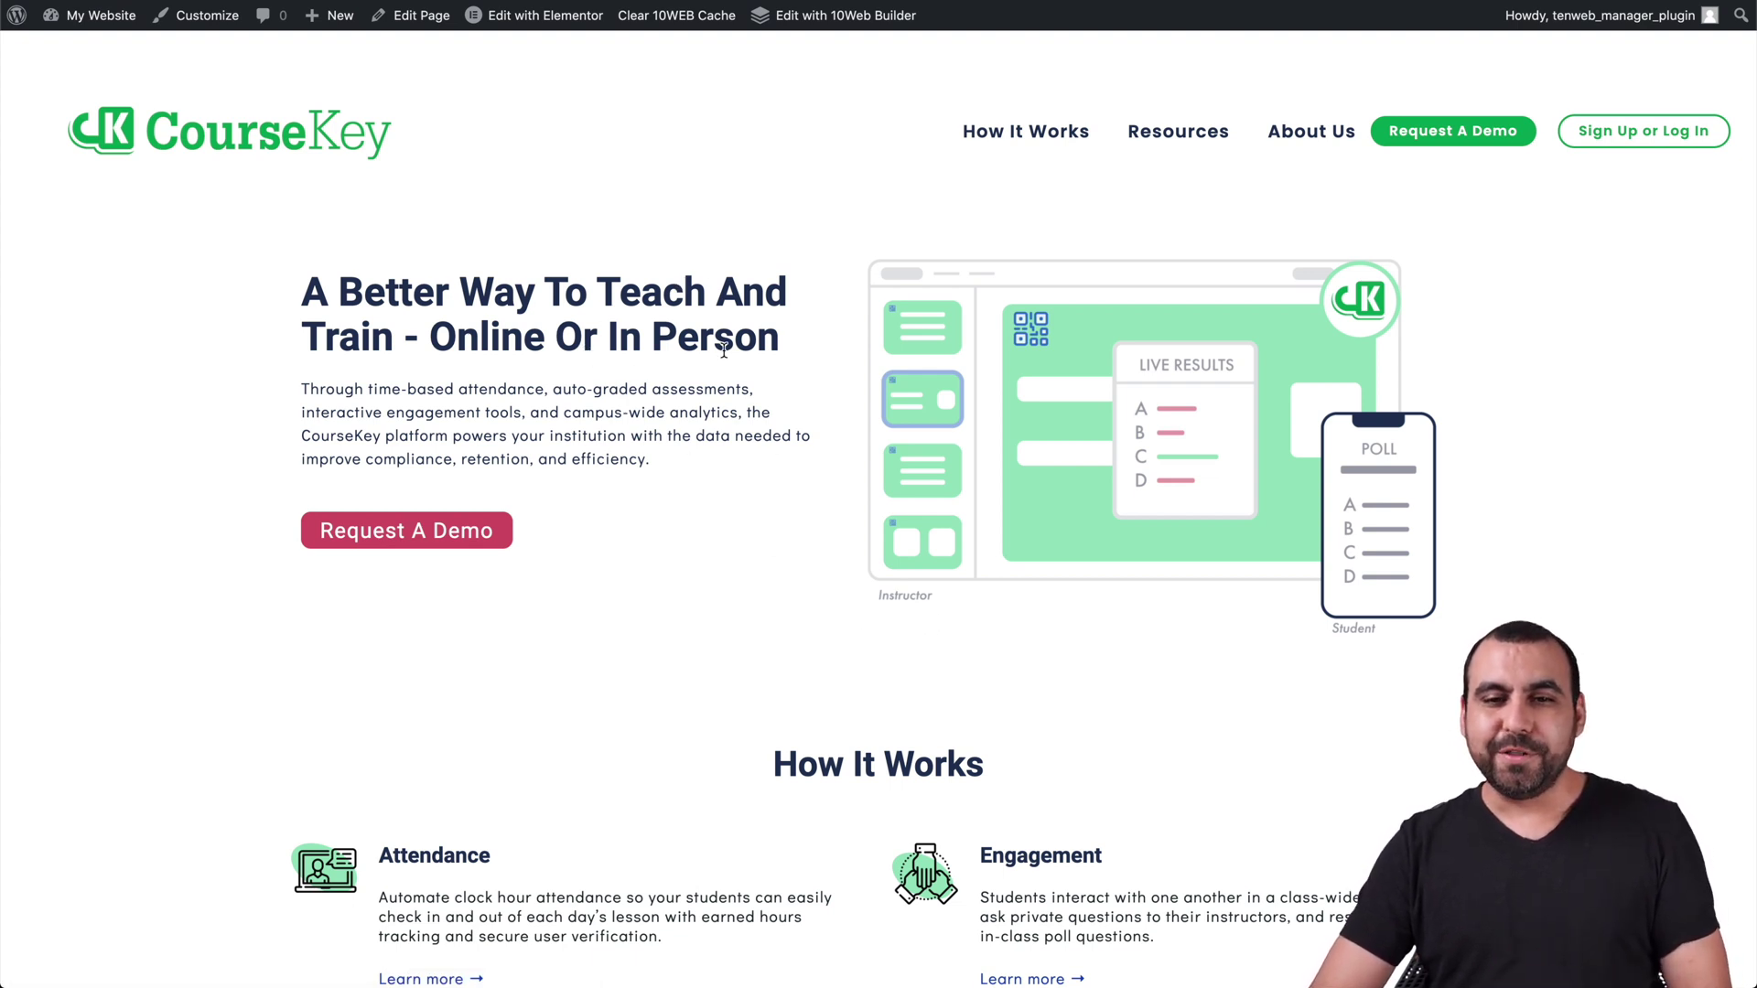
- Scroll the recreated page, then launch 'Edit with 10Web Builder' from the admin bar
scroll(810, 448, down, 10)
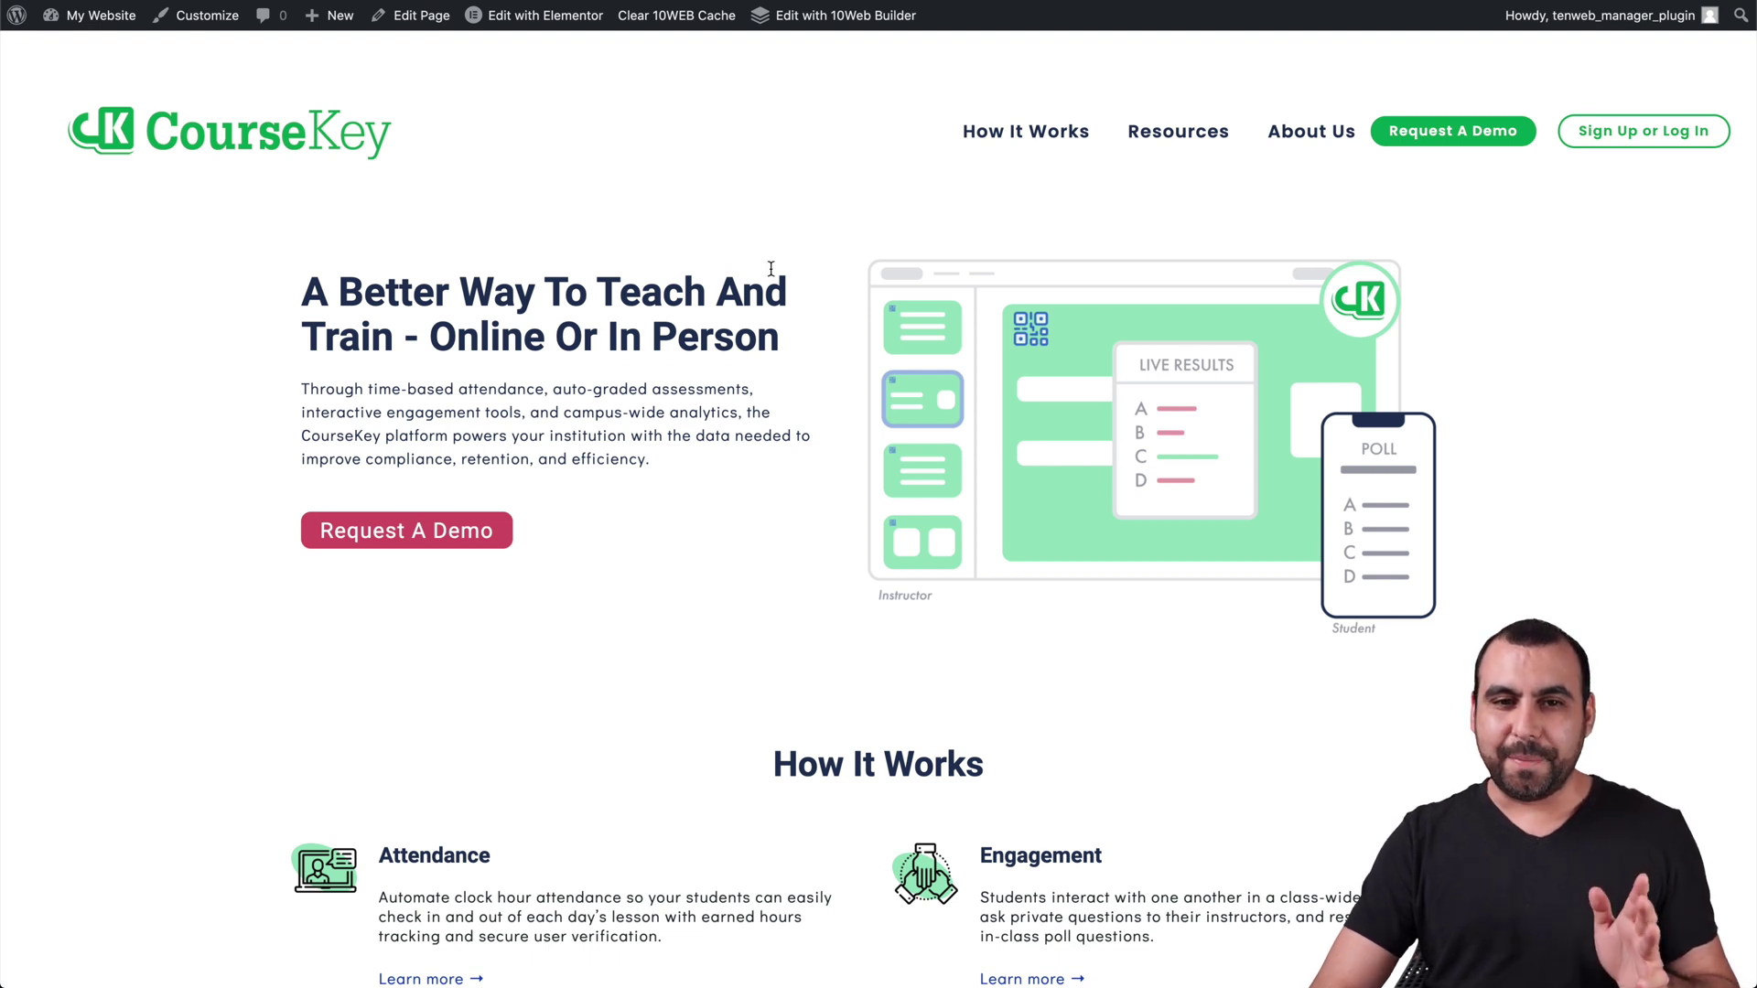
click(830, 18)
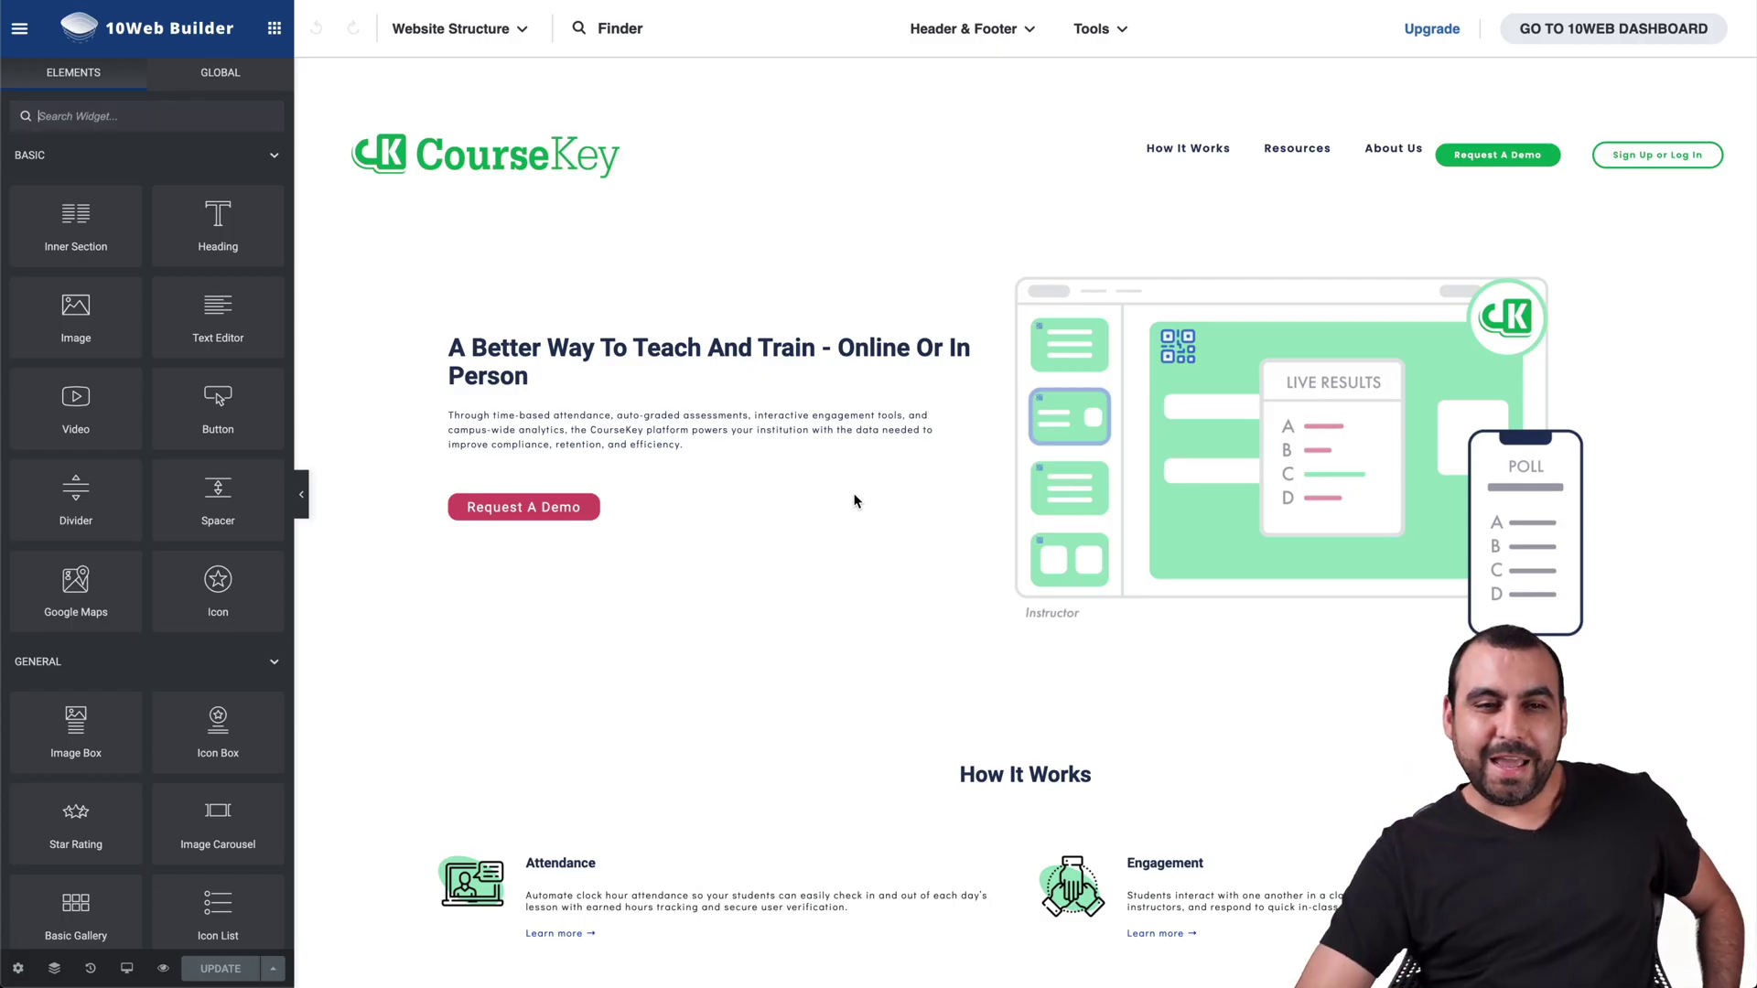
- Work through the hero call-to-action, image and text widgets, then return to the widget list
click(710, 361)
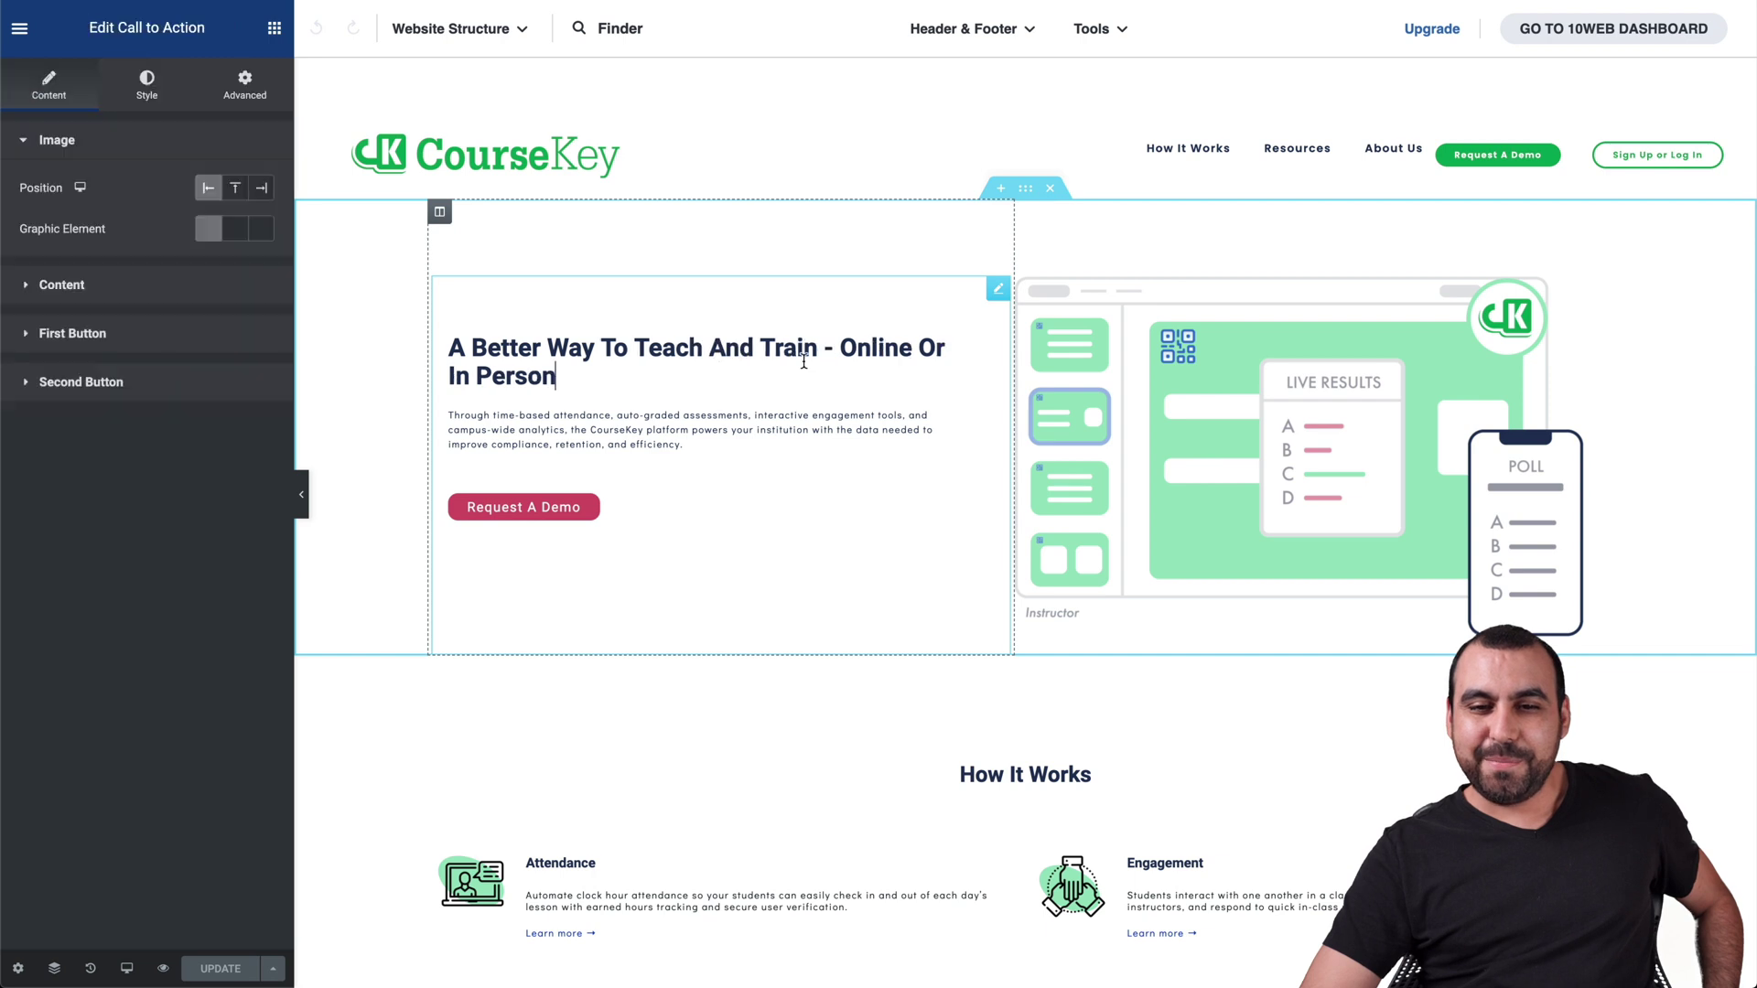
click(1172, 364)
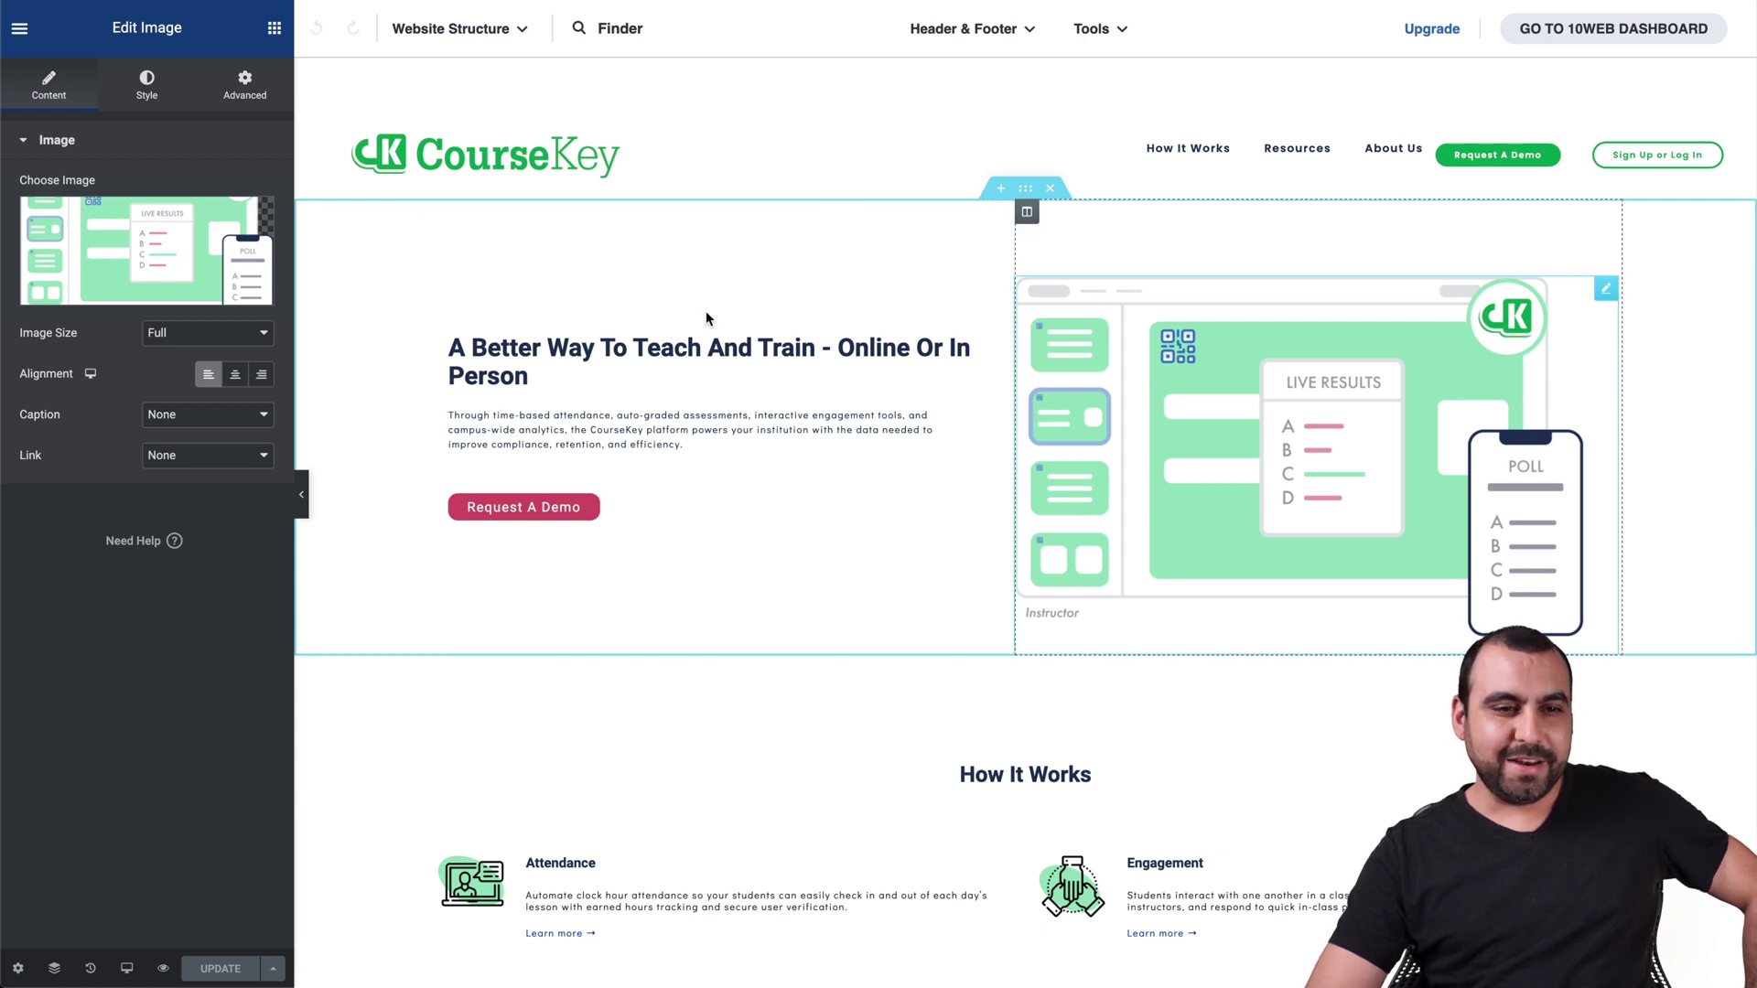
click(655, 442)
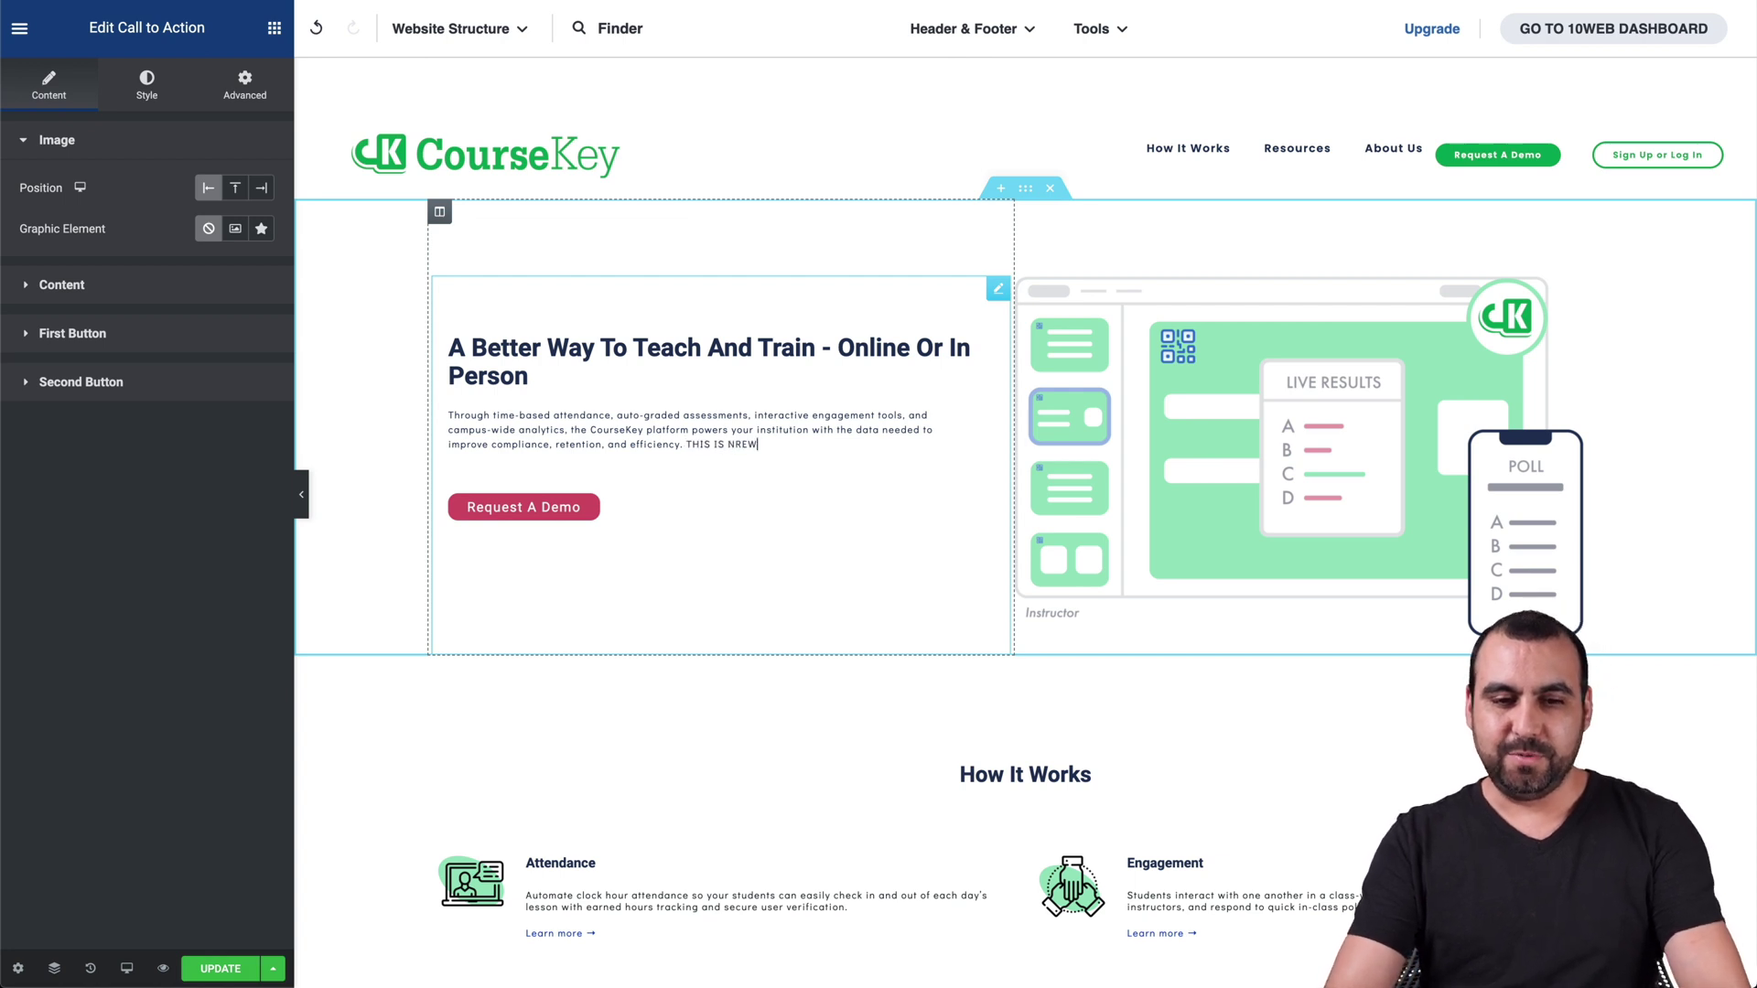
click(1199, 148)
mouse_move(1343, 153)
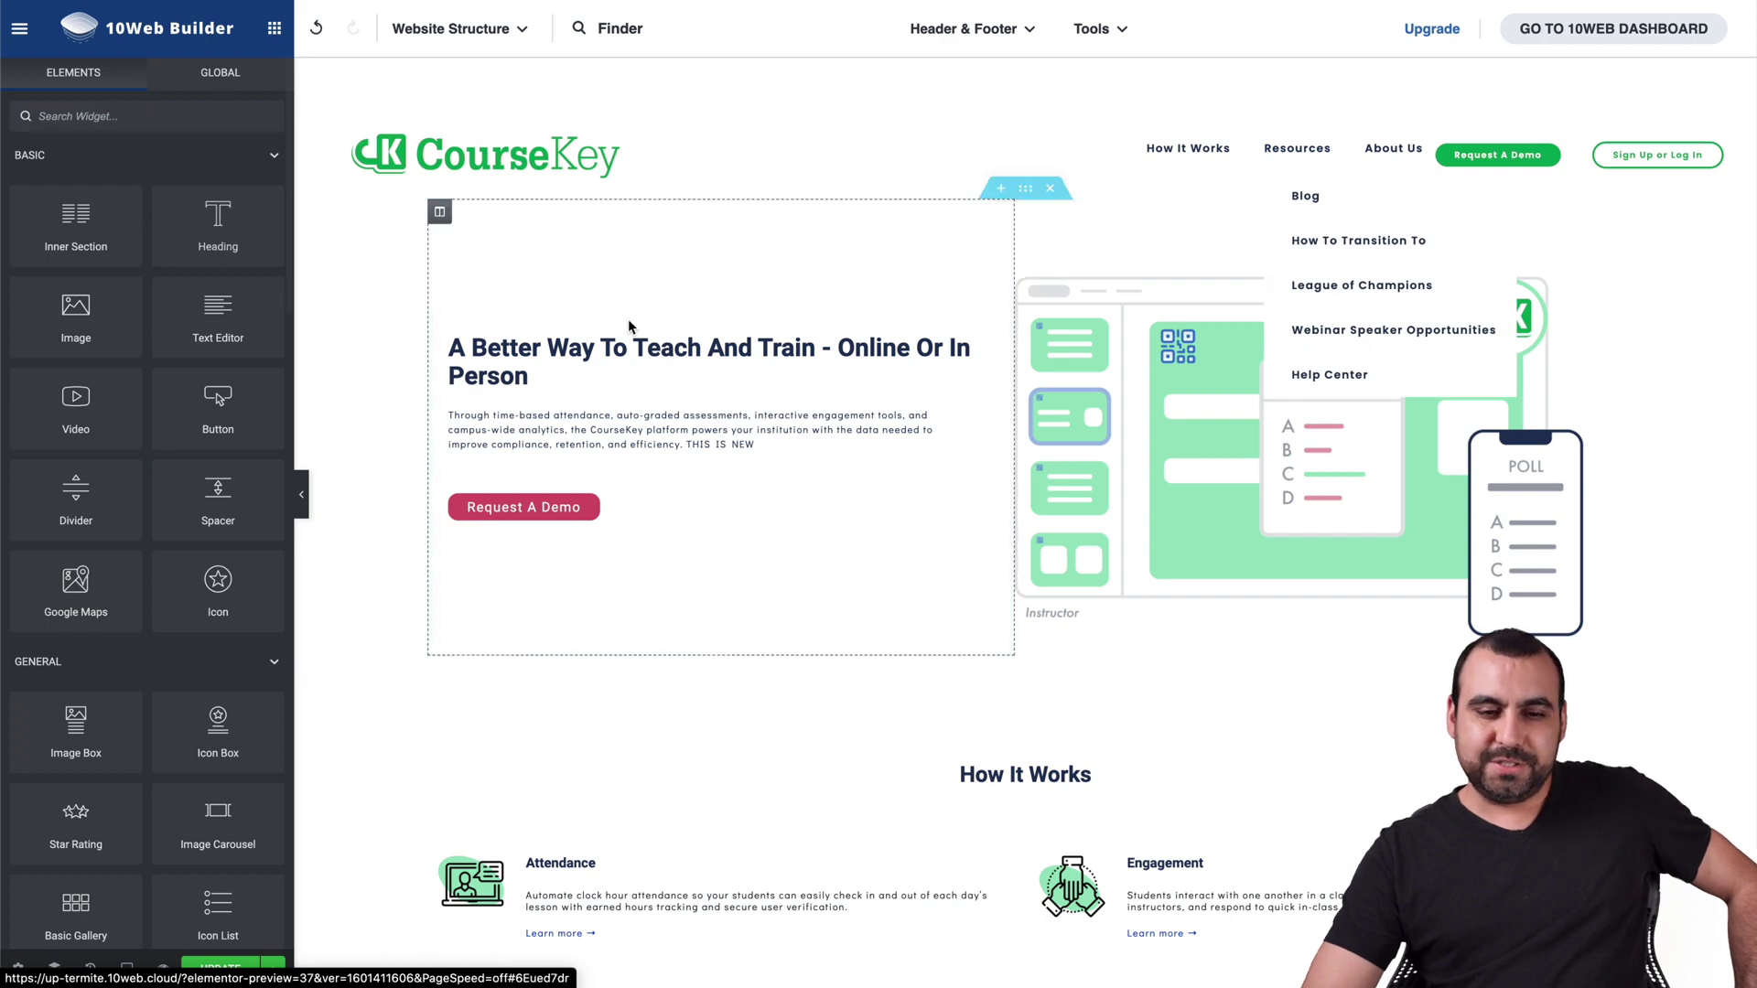
drag(345, 153, 641, 430)
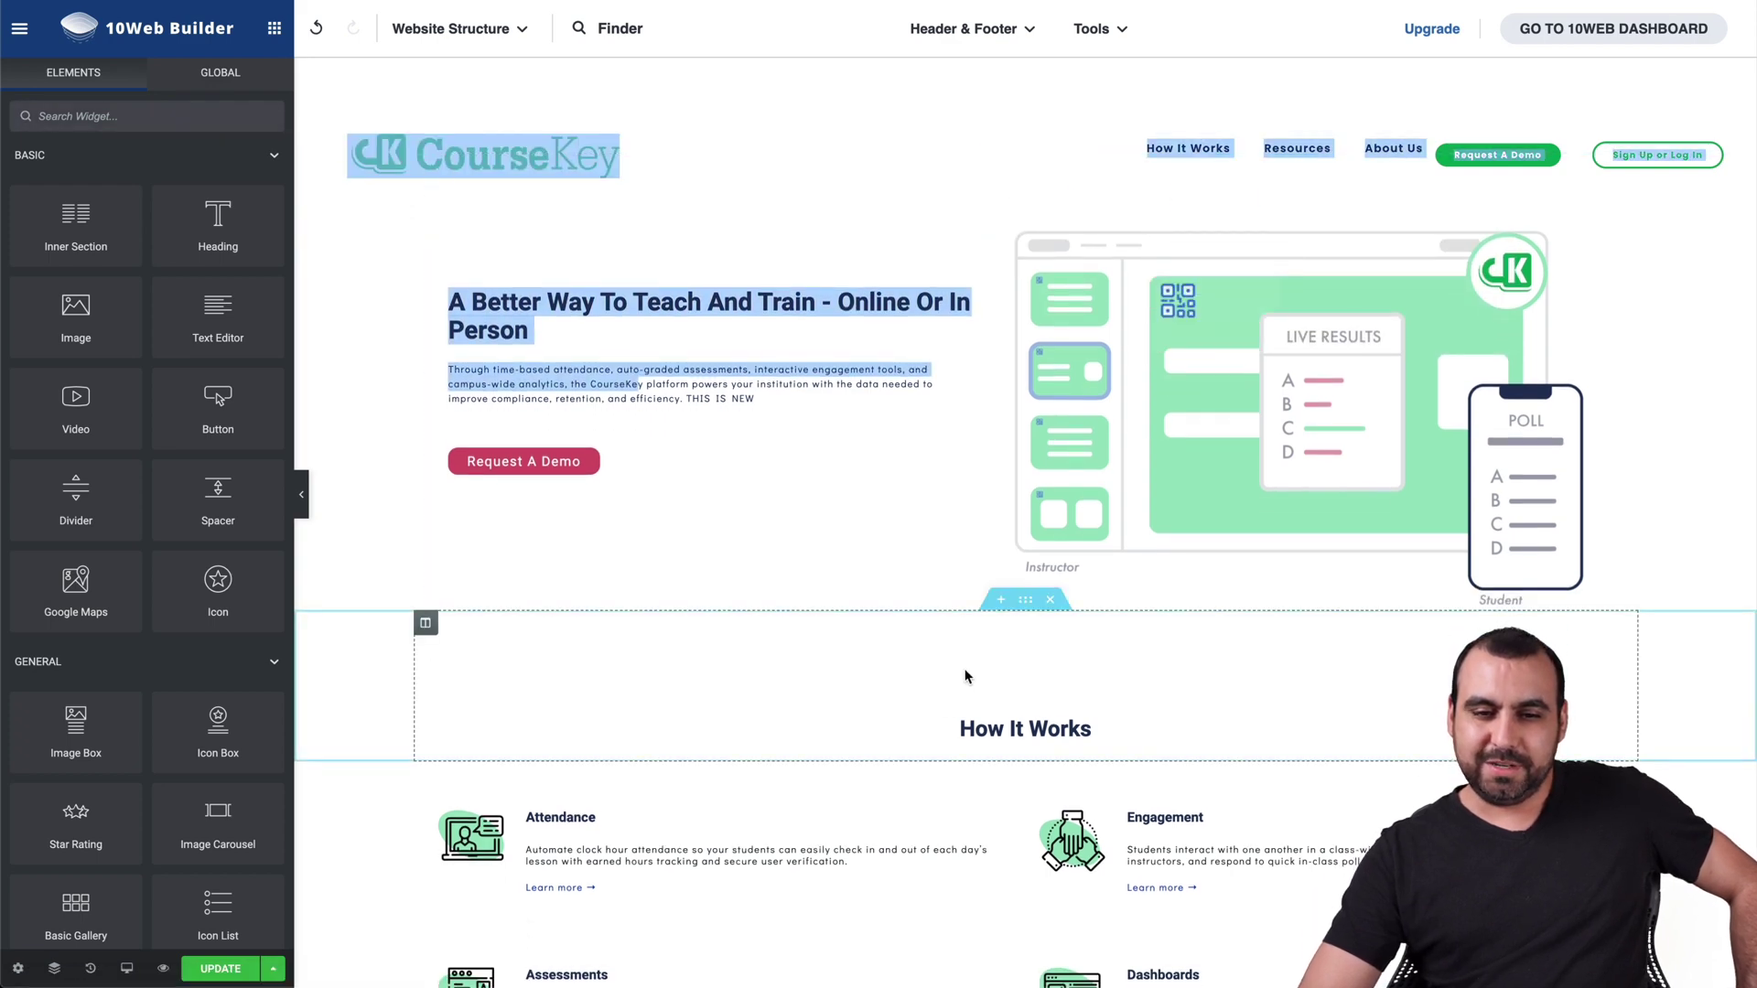
click(964, 674)
scroll(964, 673, down, 5)
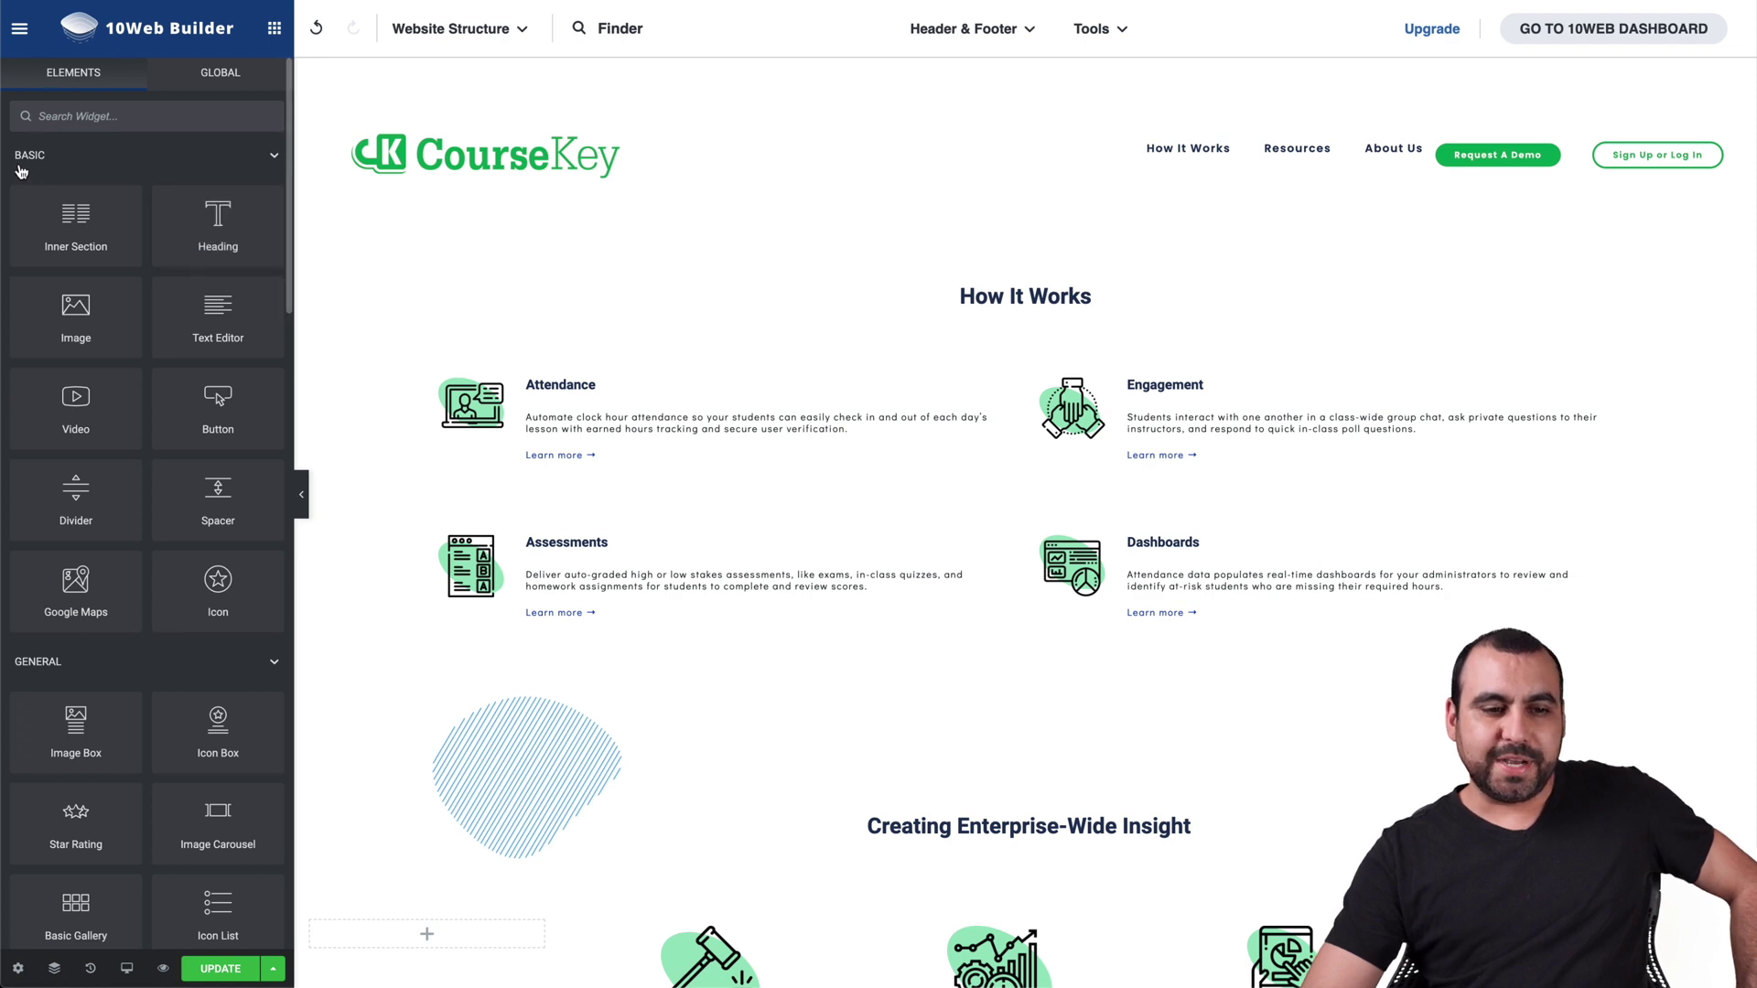
scroll(165, 370, down, 4)
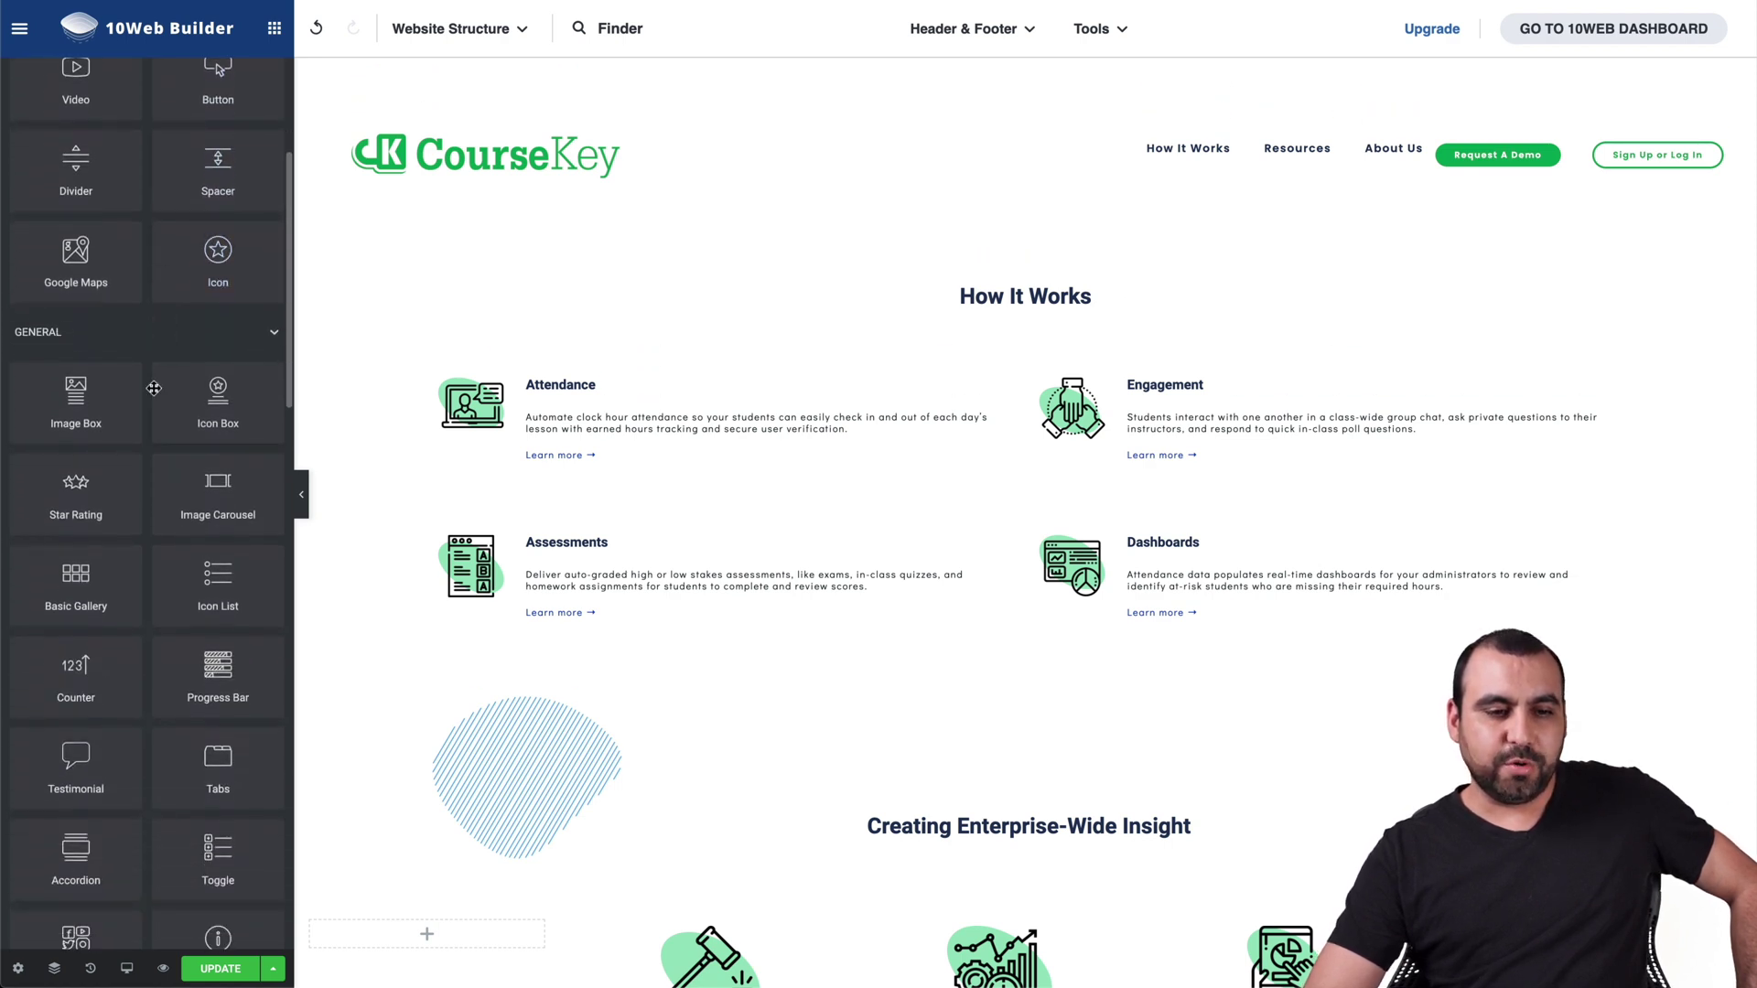
scroll(153, 388, down, 6)
scroll(147, 457, down, 3)
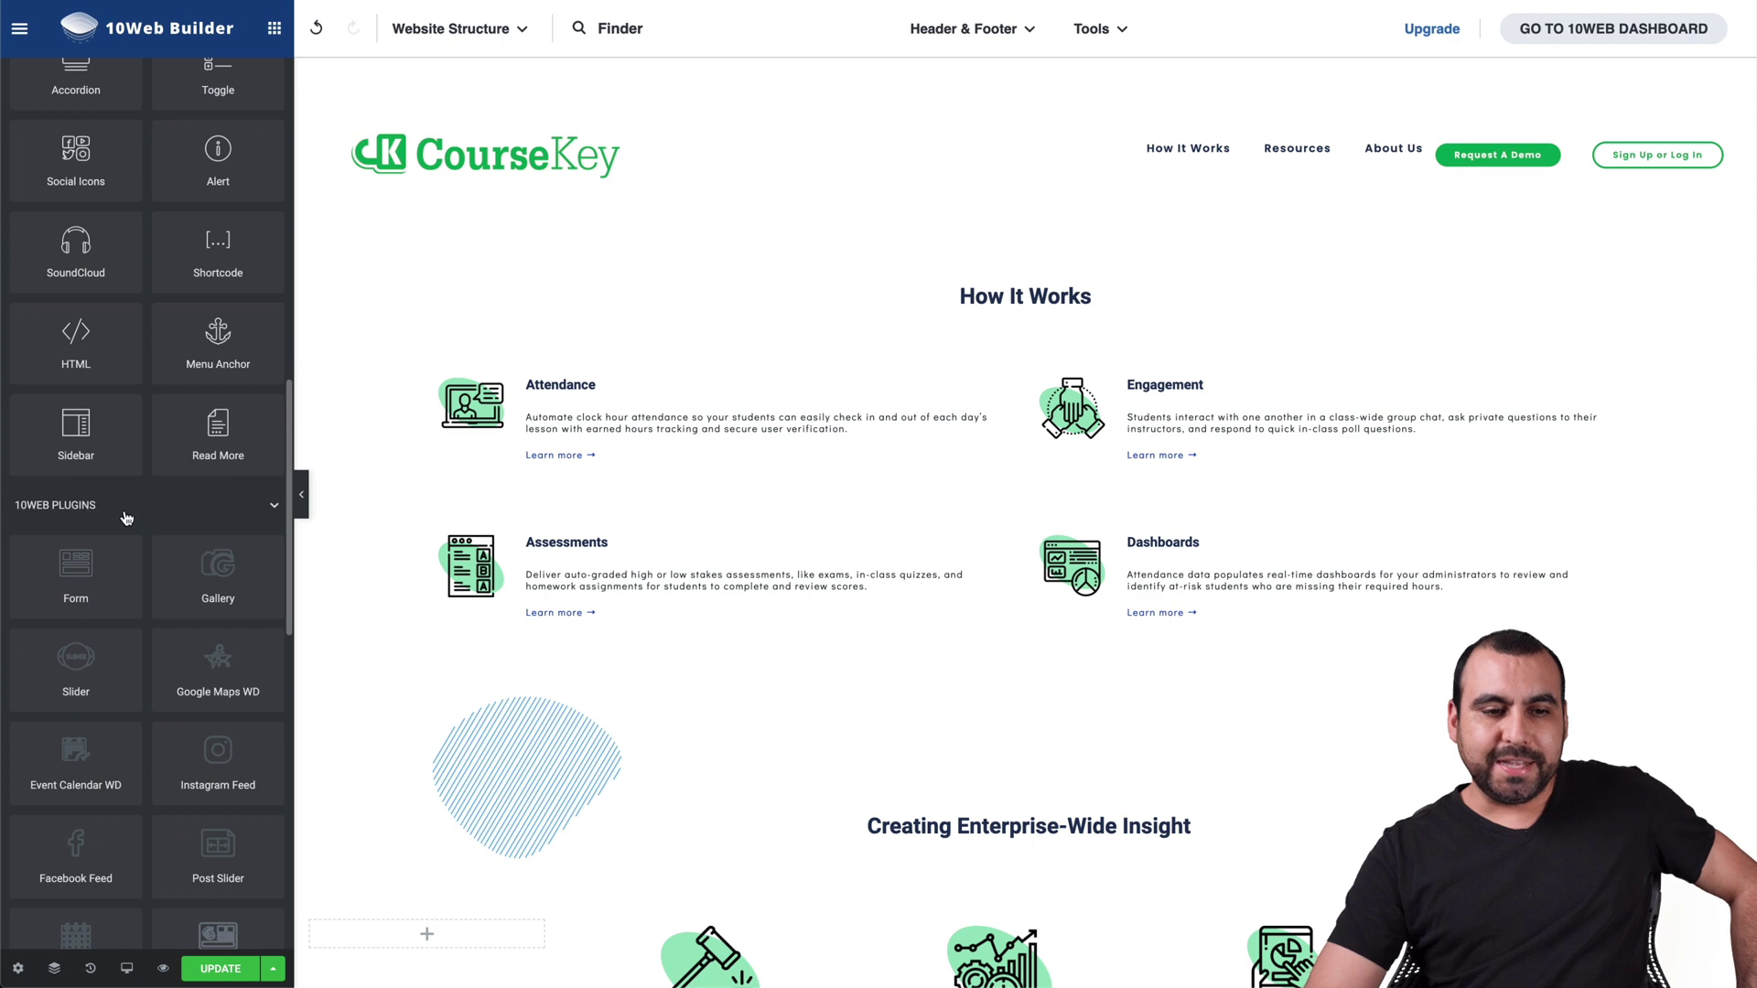
scroll(126, 519, down, 8)
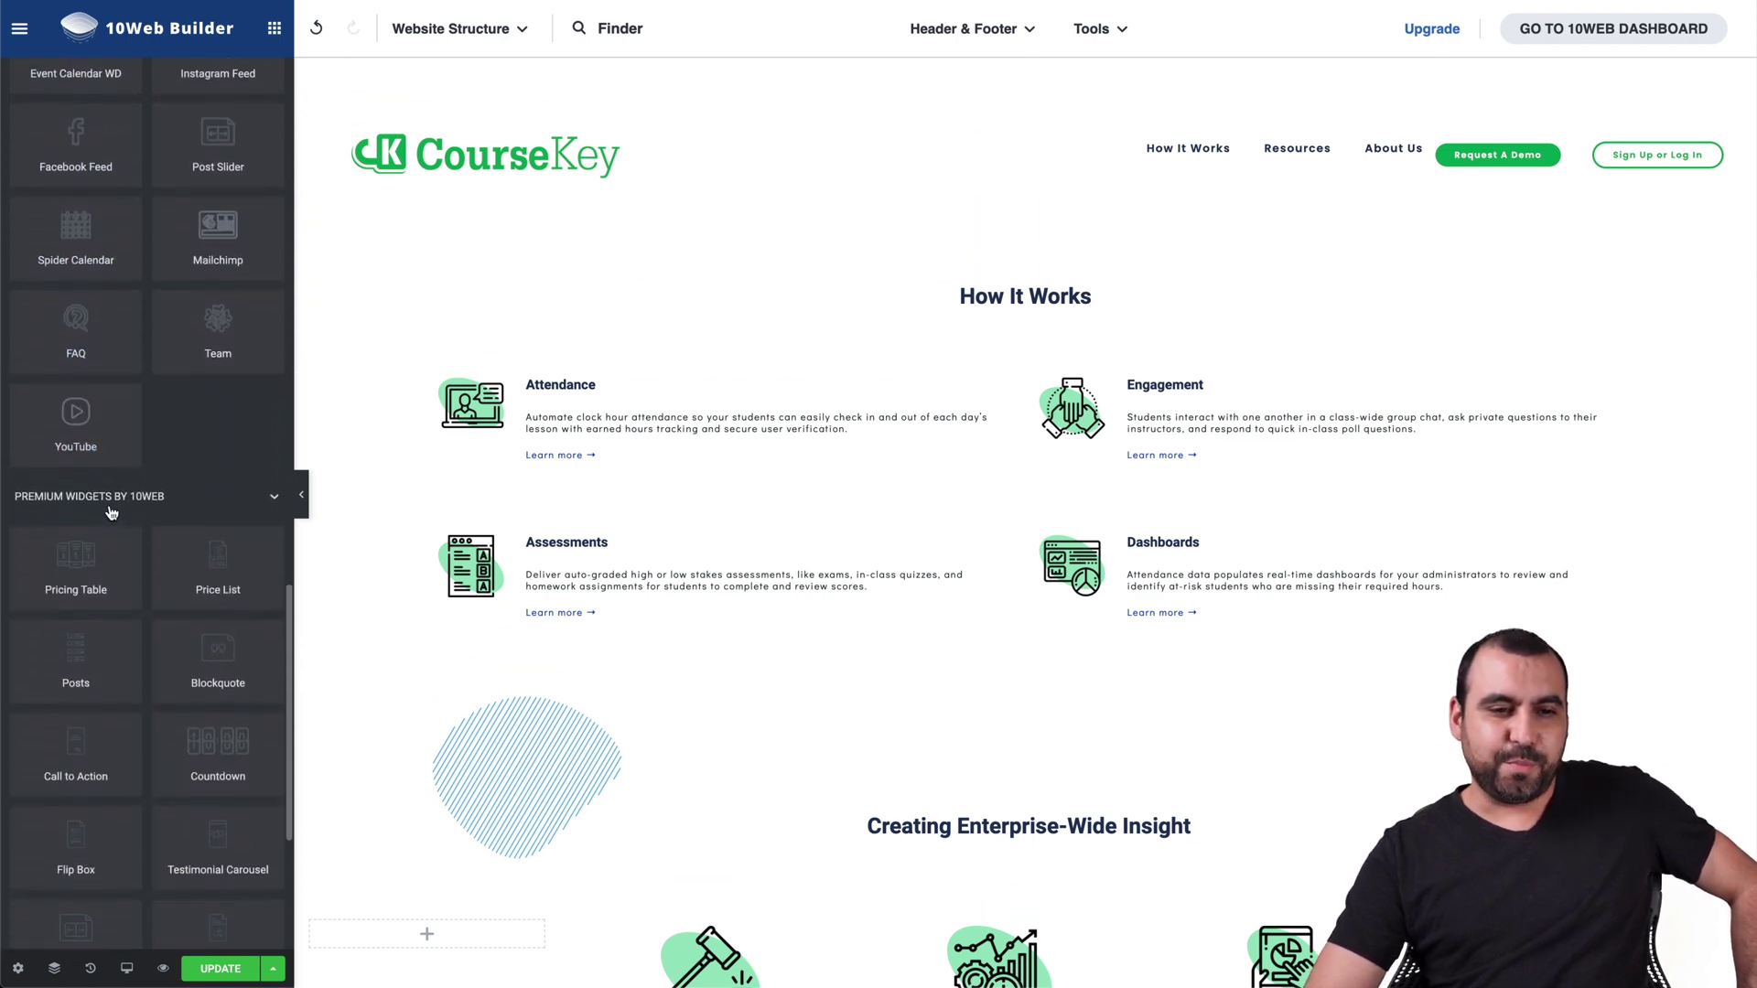
scroll(105, 503, down, 3)
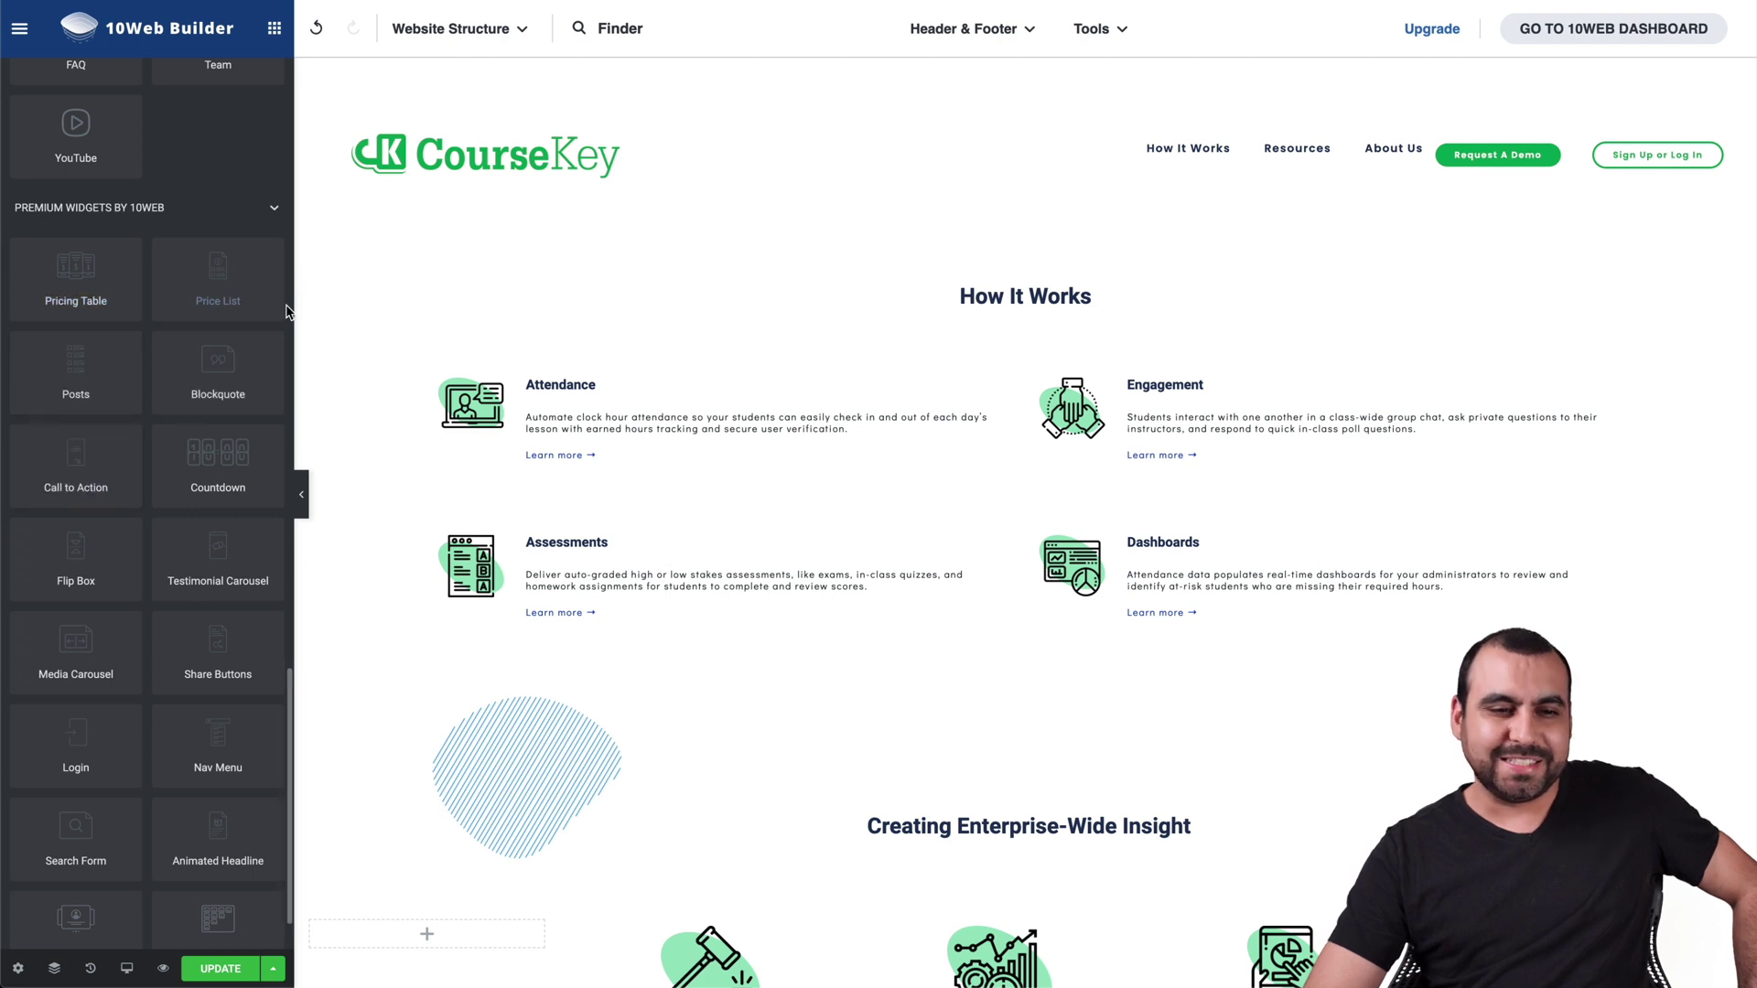
scroll(109, 639, down, 1)
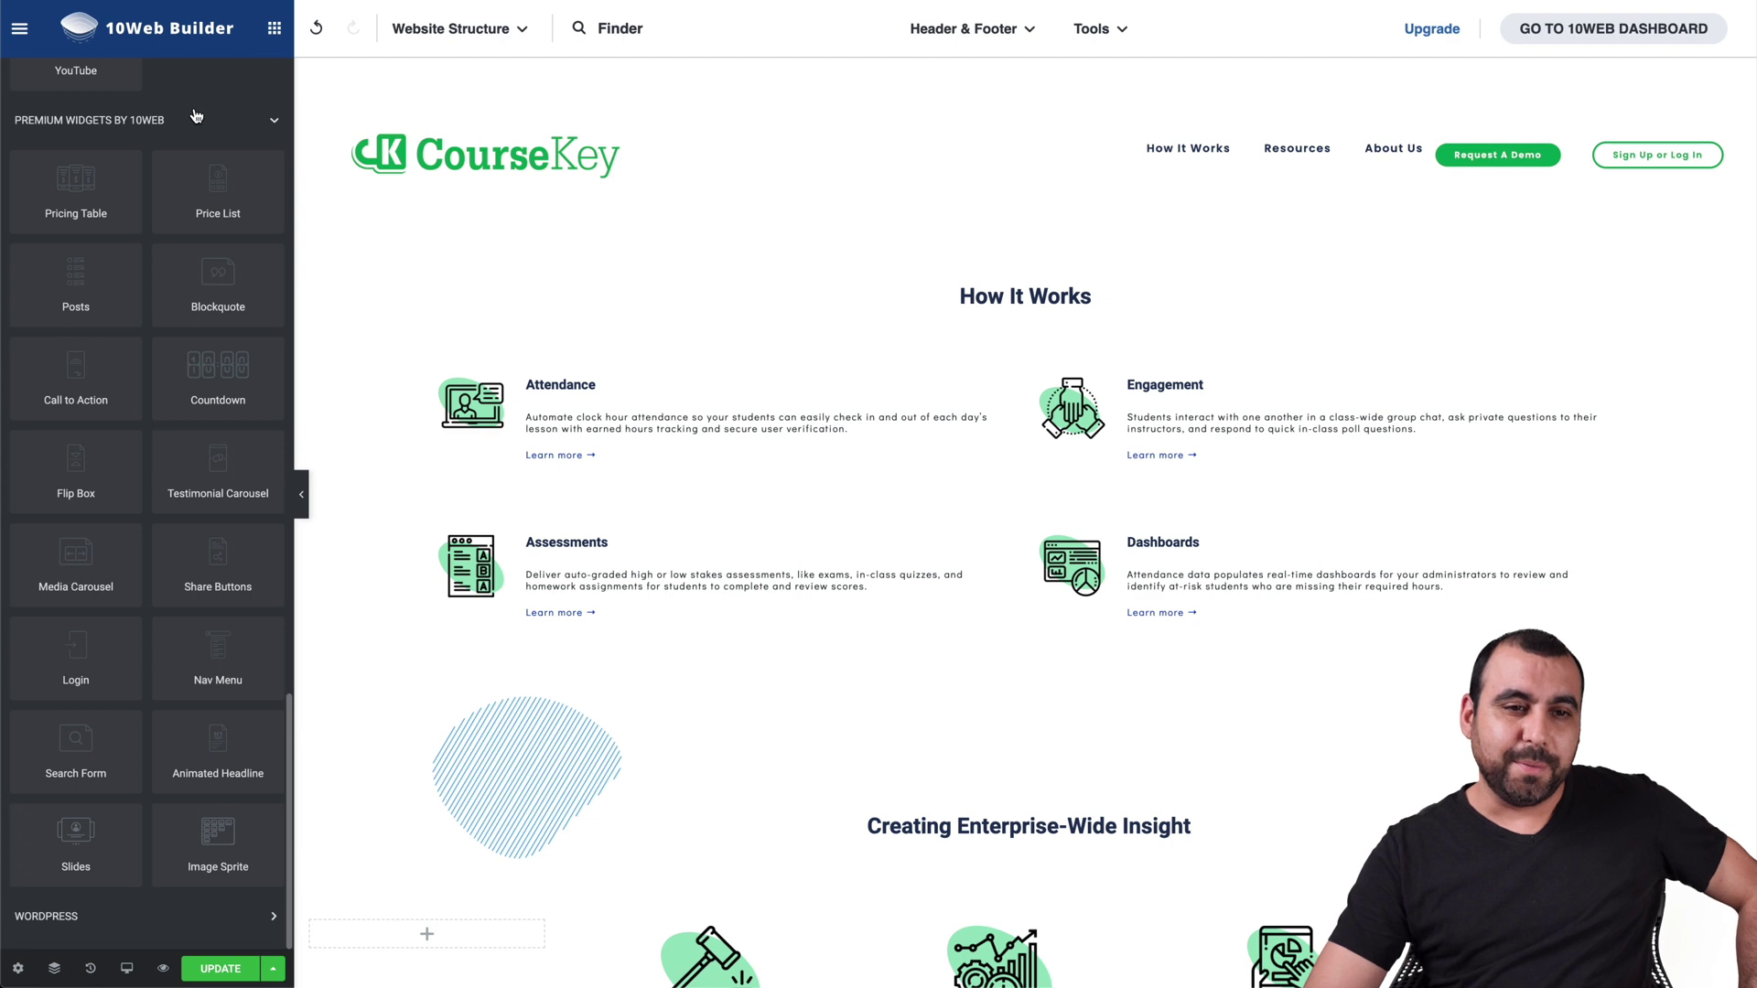
scroll(187, 203, up, 5)
scroll(186, 203, down, 5)
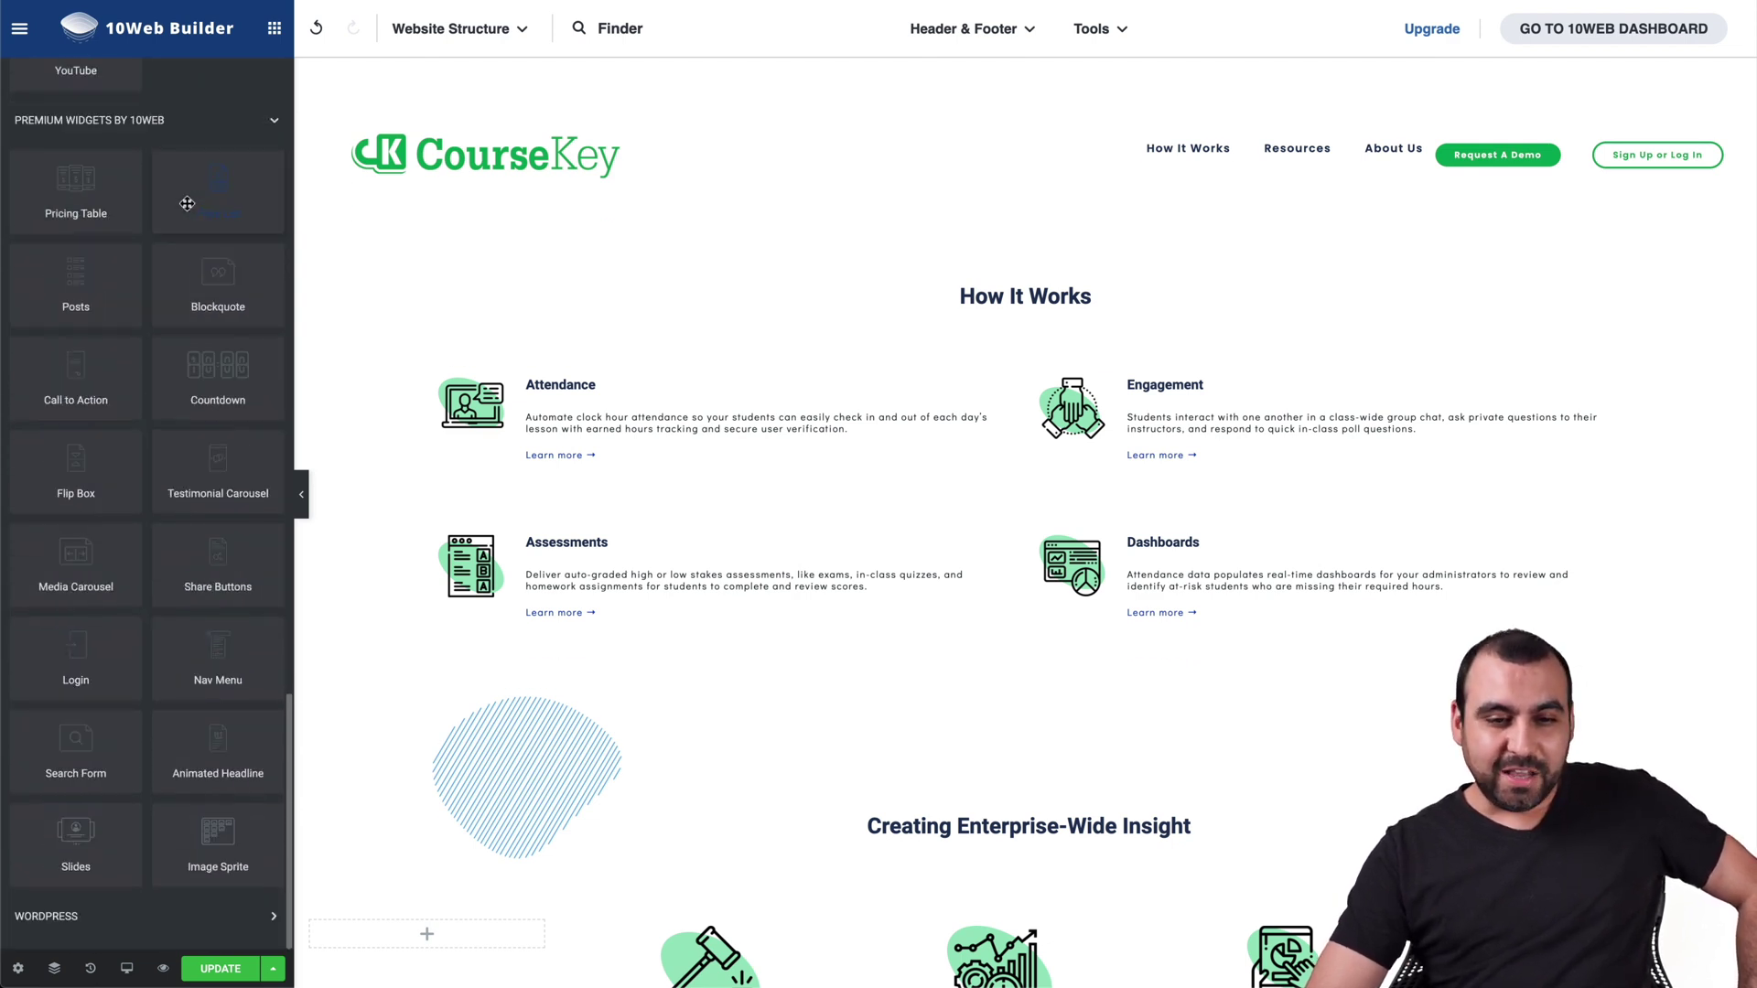
mouse_move(187, 203)
mouse_down()
mouse_move(302, 366)
mouse_move(792, 503)
mouse_move(1024, 327)
mouse_up()
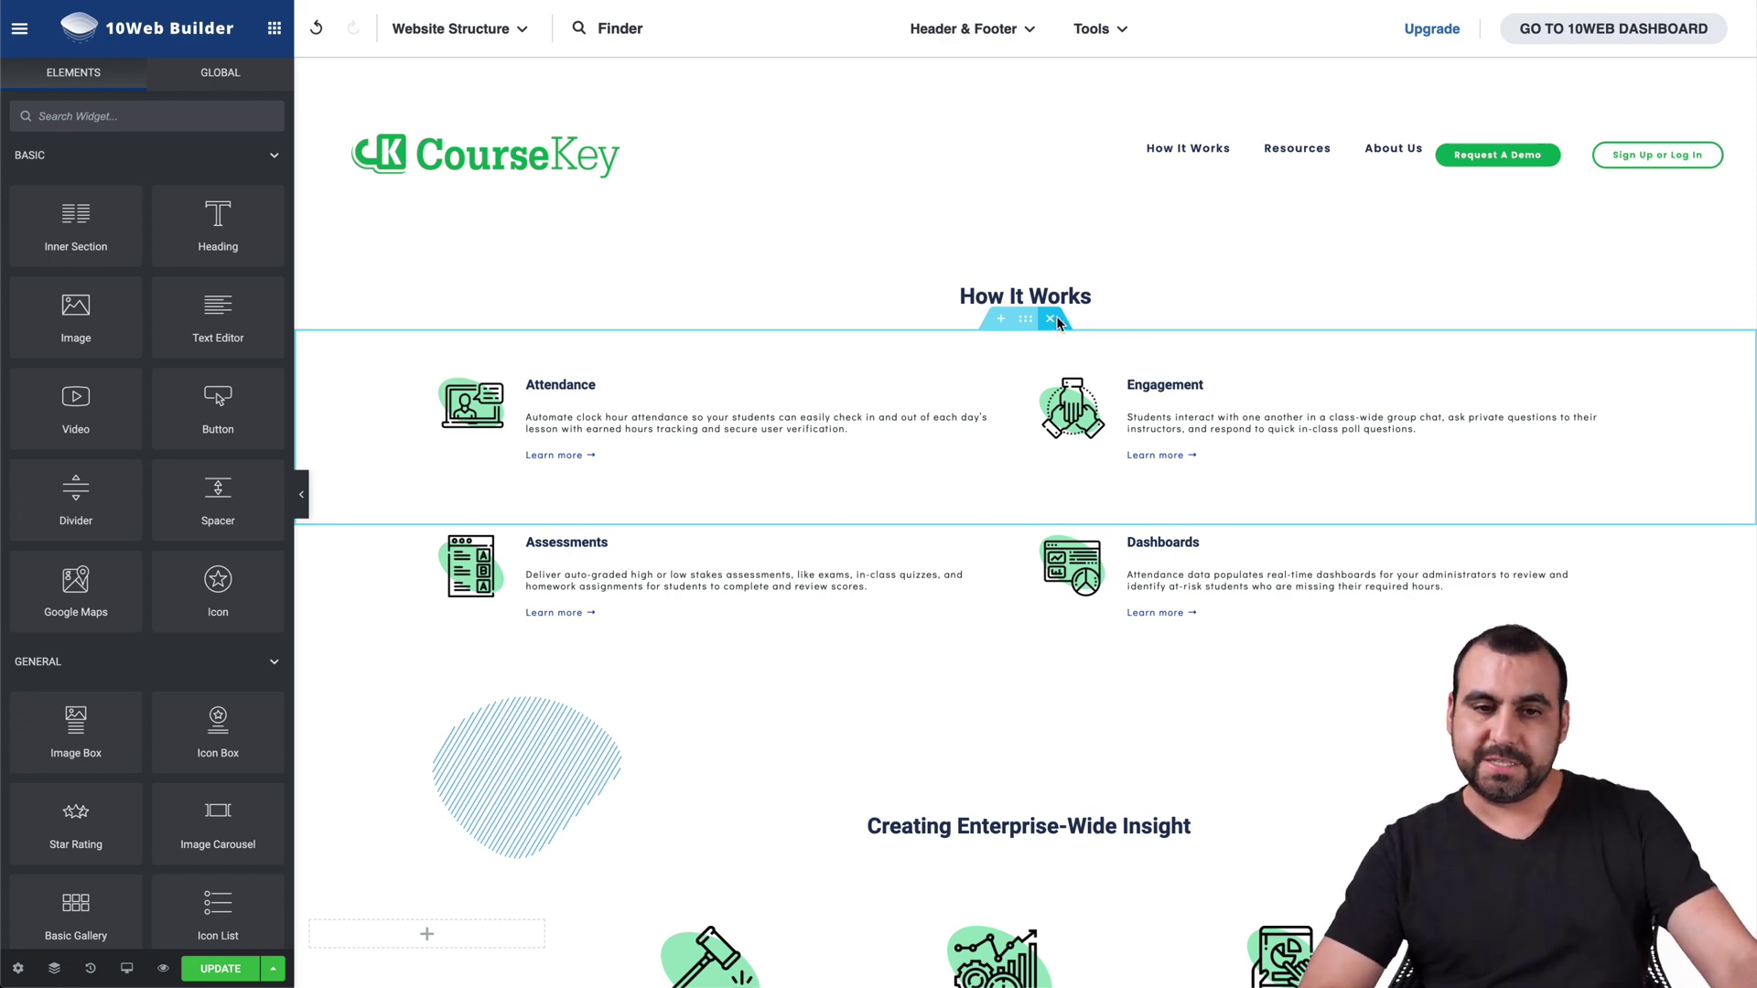
- Delete the Attendance and Engagement row, then select the Request A Demo form widget's settings
click(1052, 319)
scroll(1111, 80, down, 10)
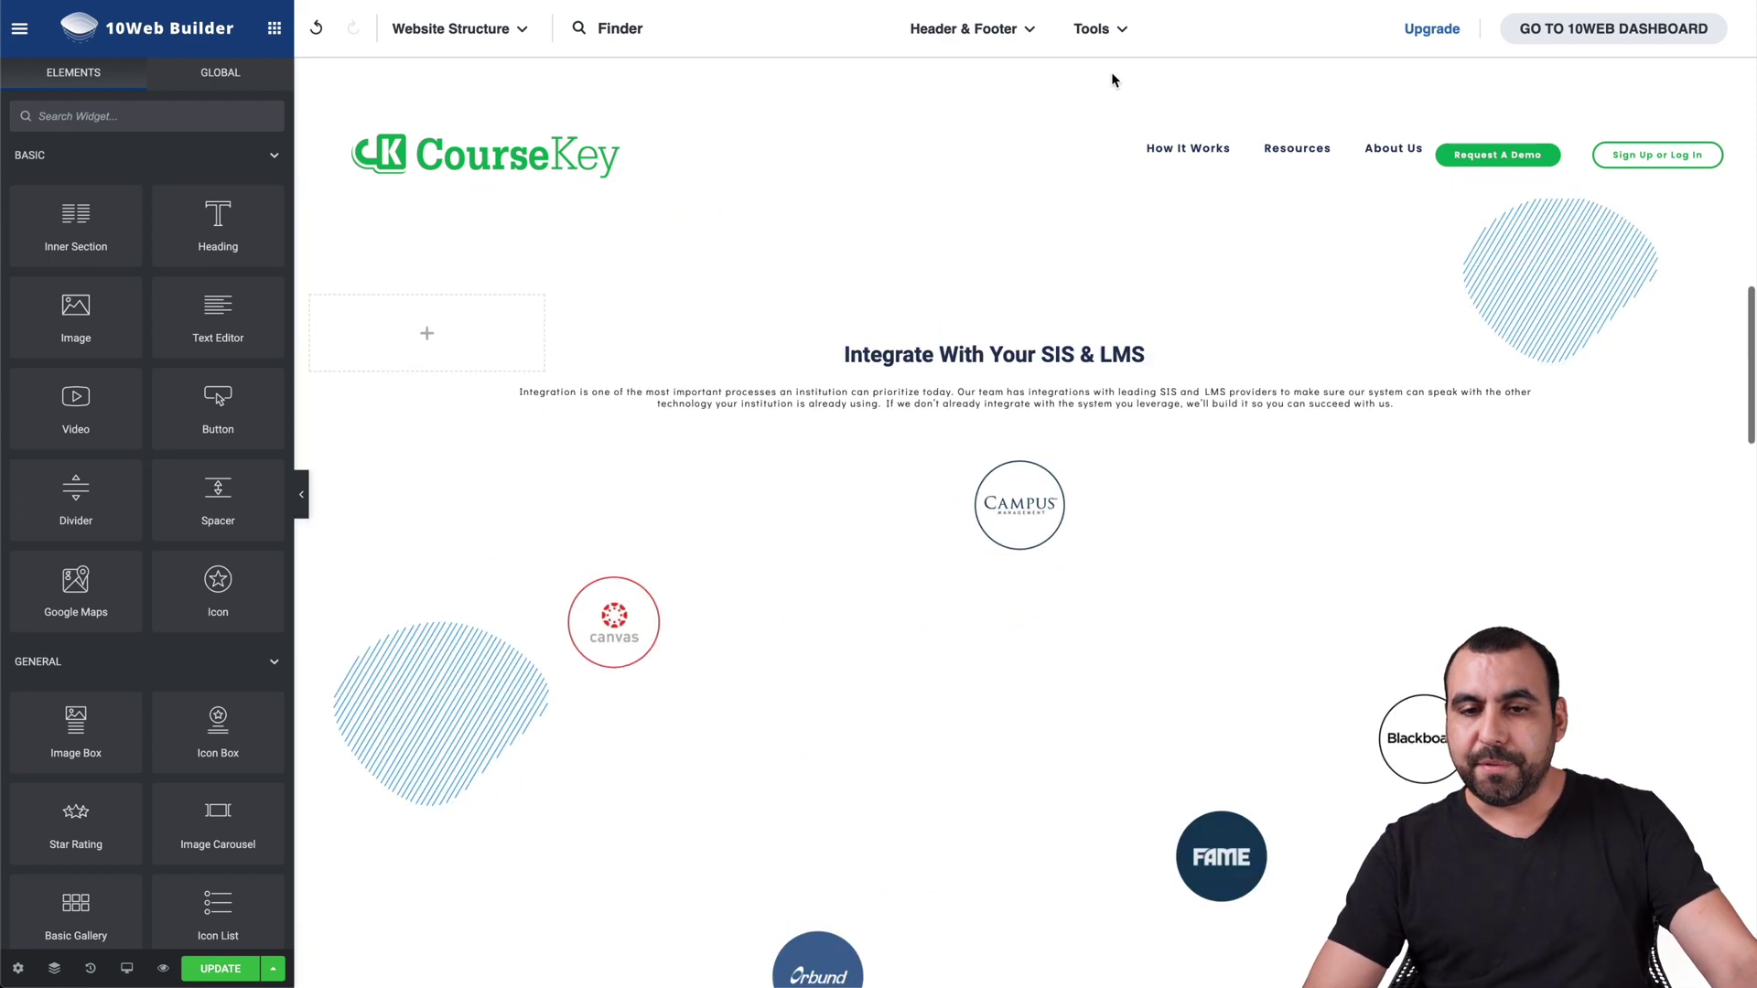
scroll(1113, 80, down, 2)
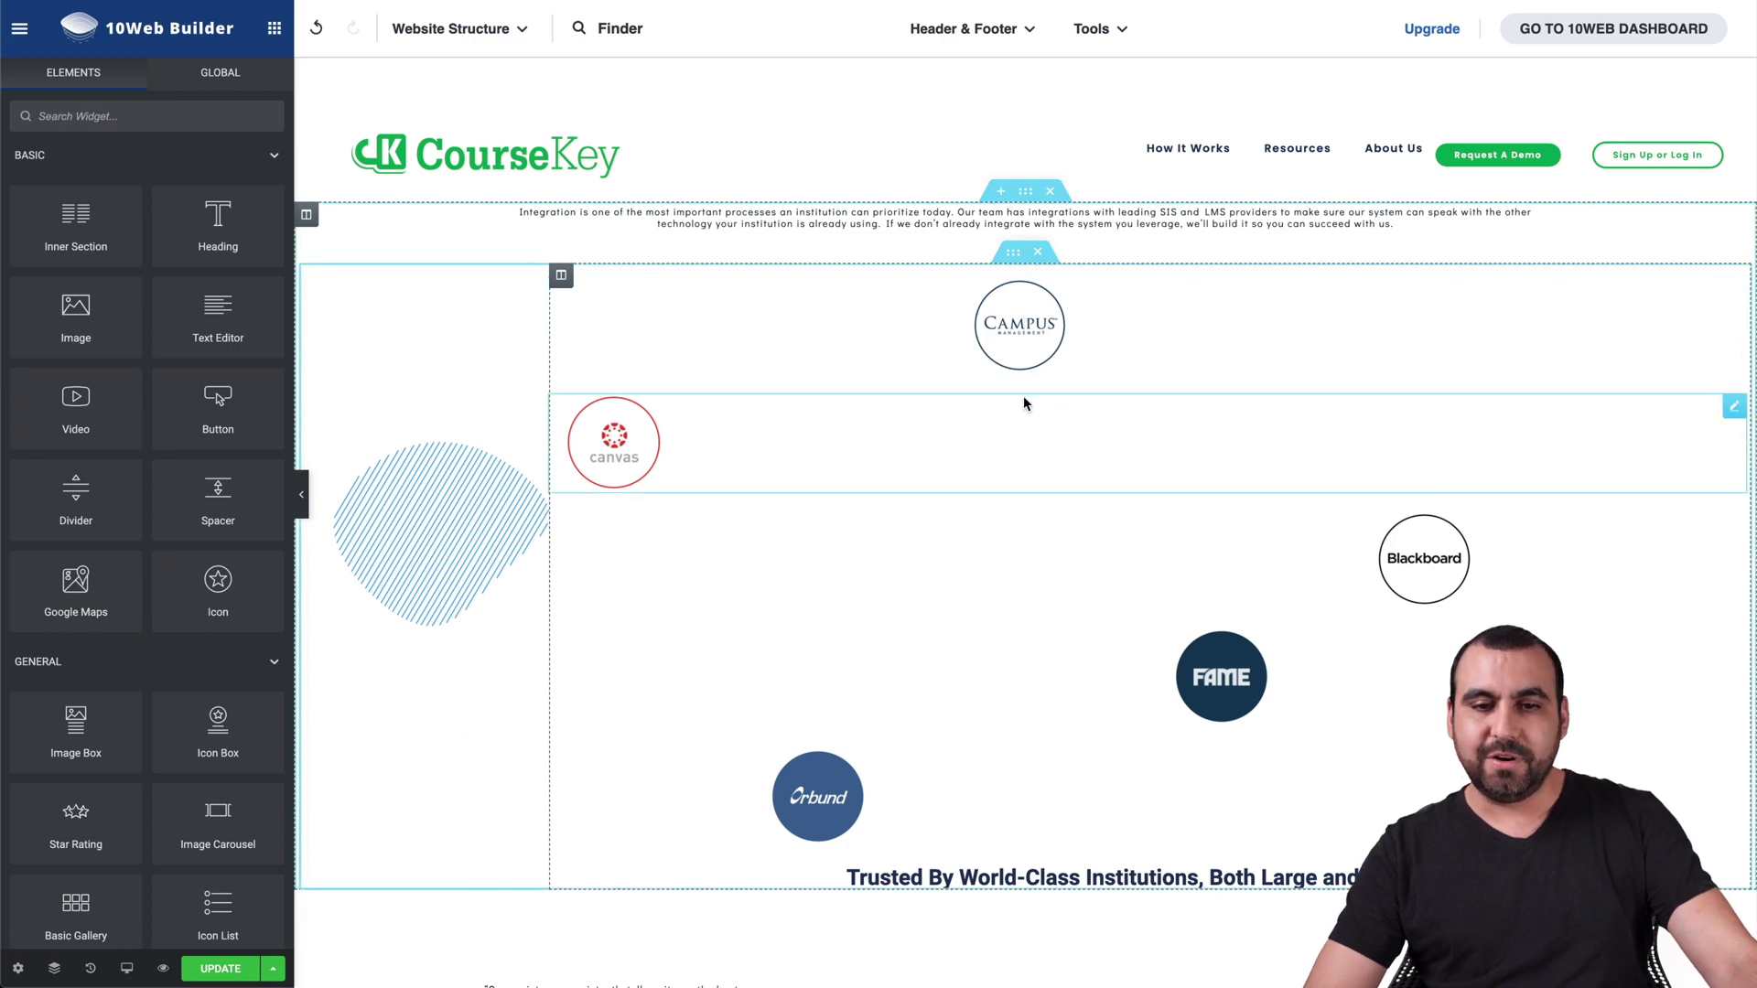
scroll(679, 537, down, 10)
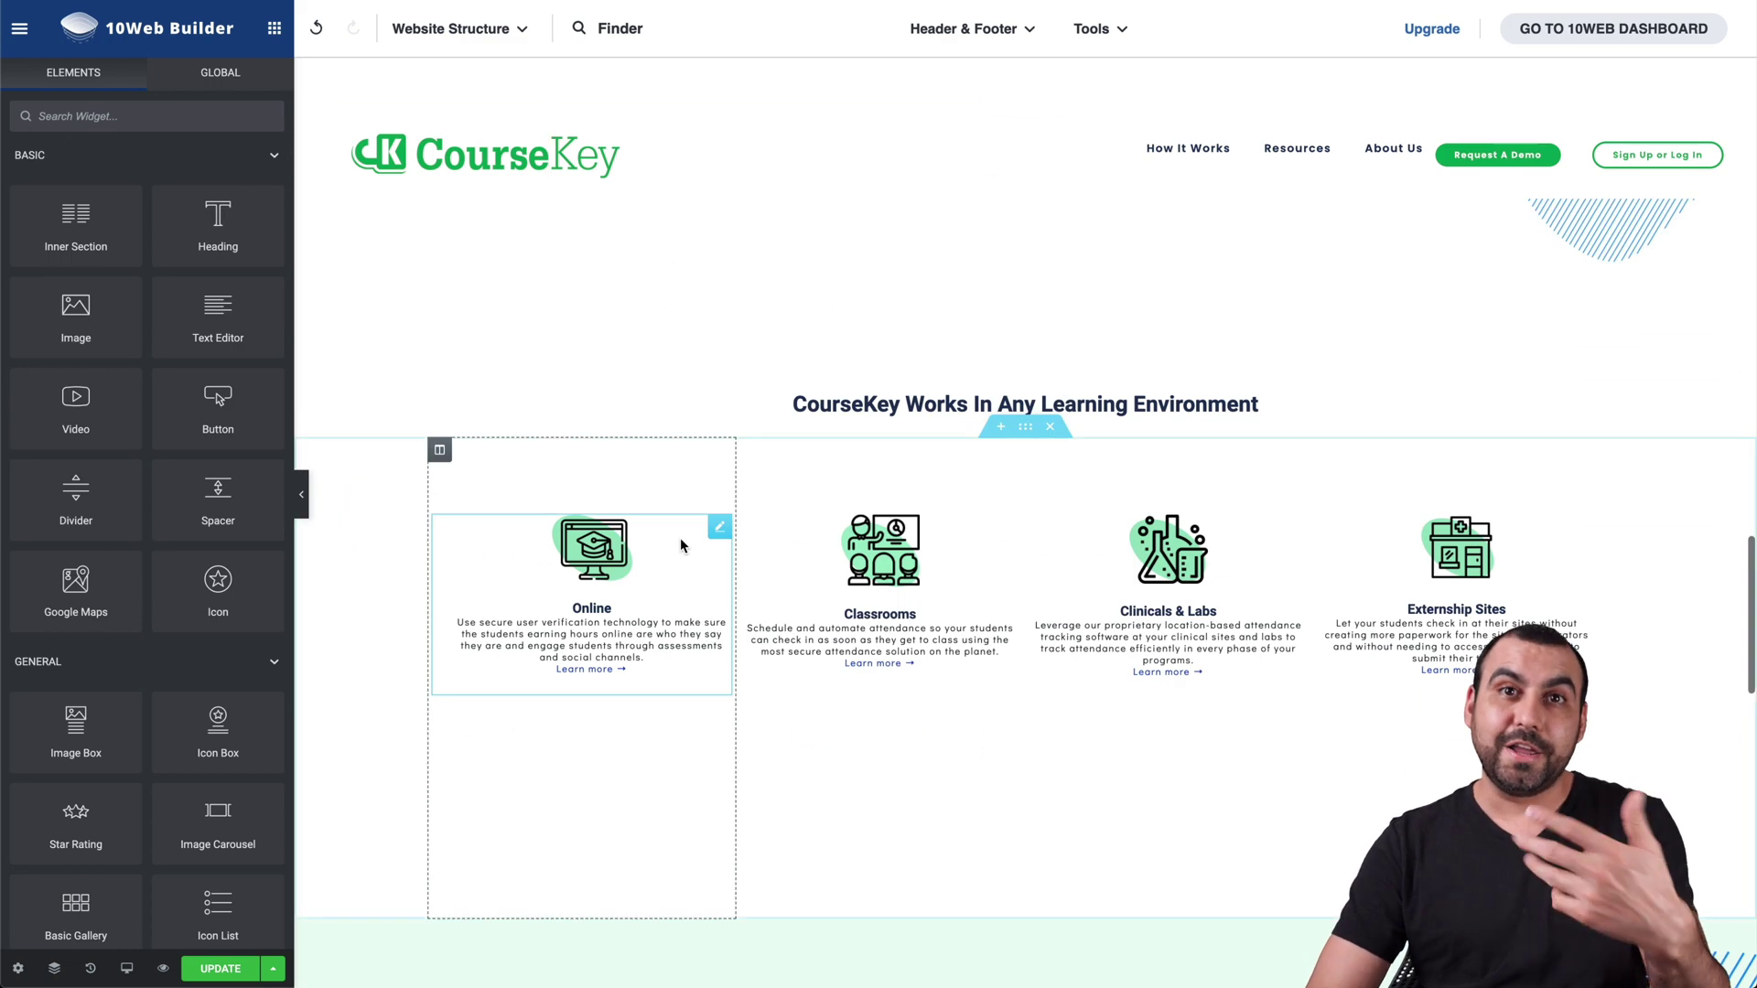
scroll(679, 536, up, 3)
scroll(679, 536, down, 4)
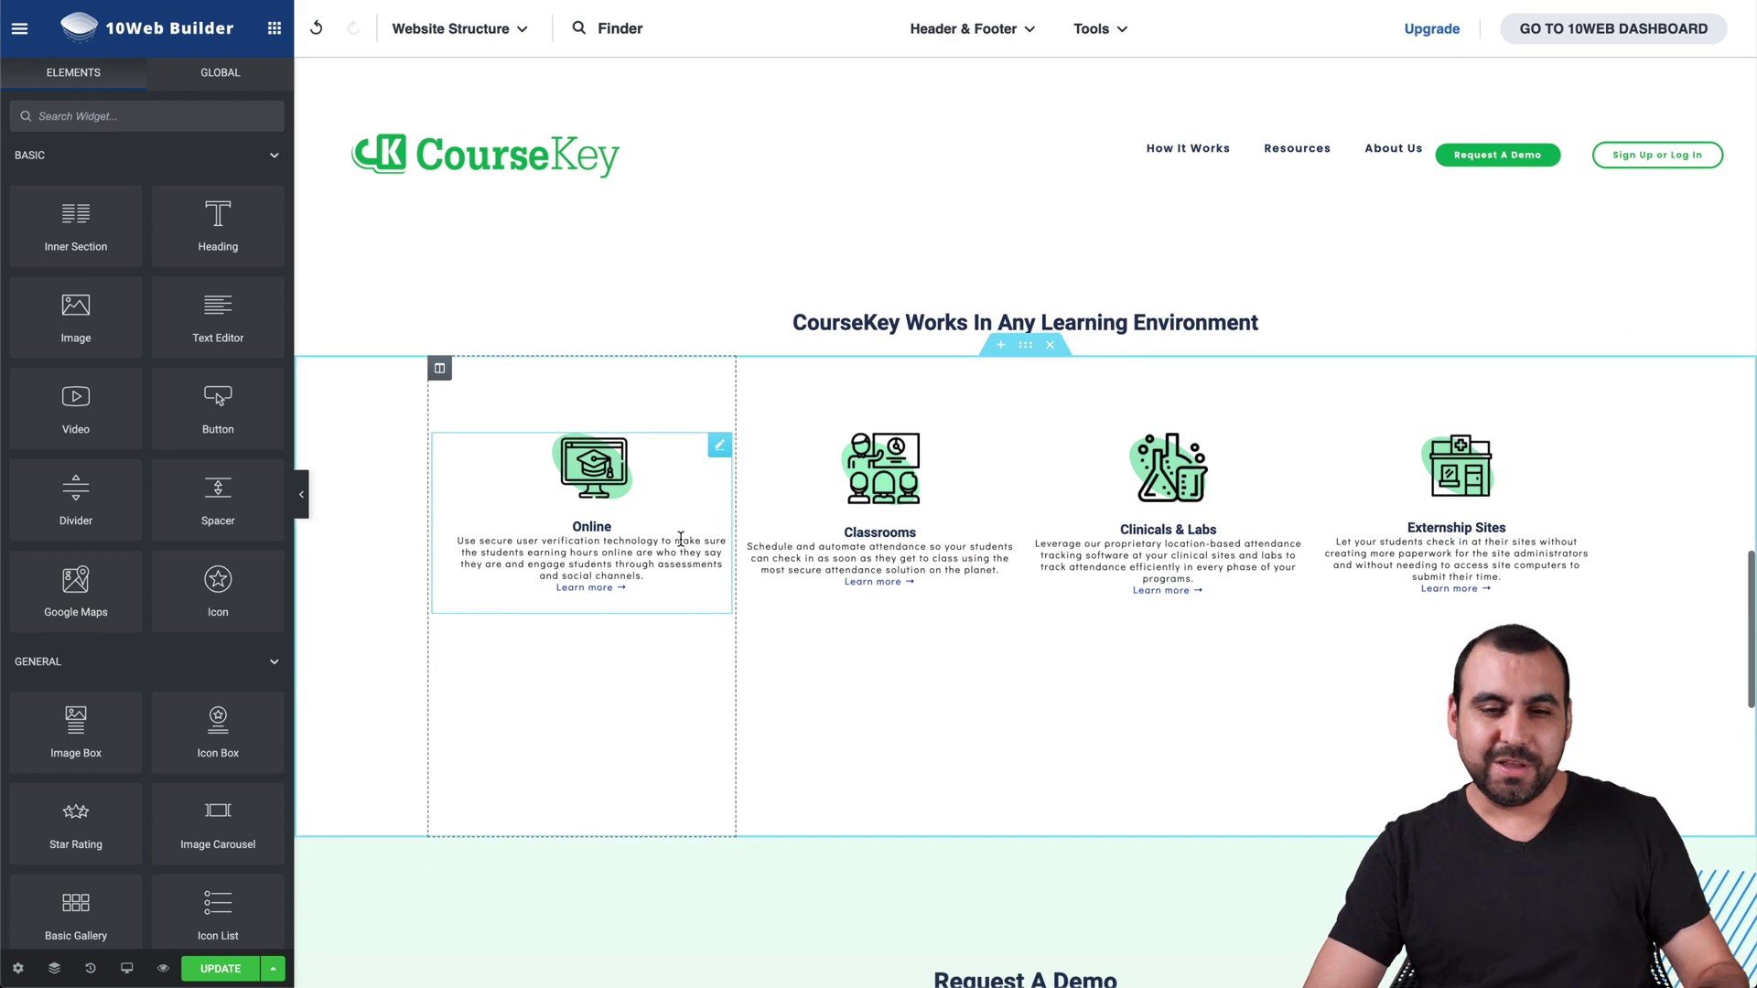
scroll(680, 540, down, 11)
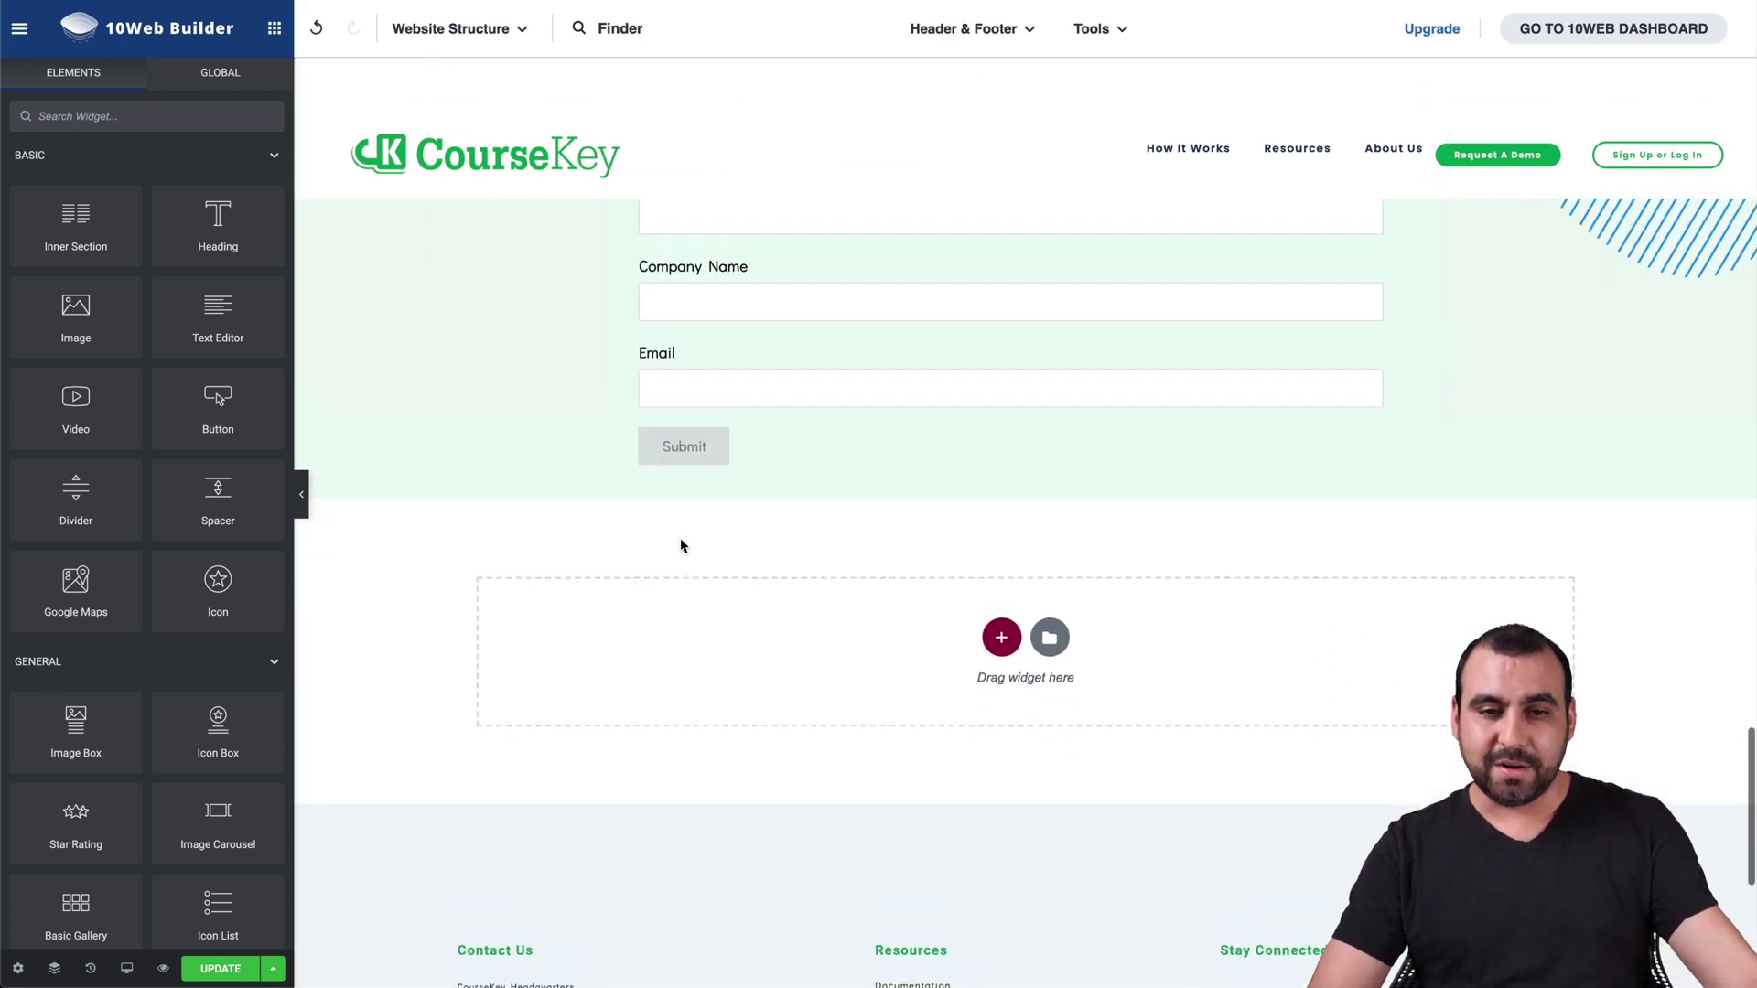
scroll(680, 546, up, 3)
click(878, 341)
click(917, 419)
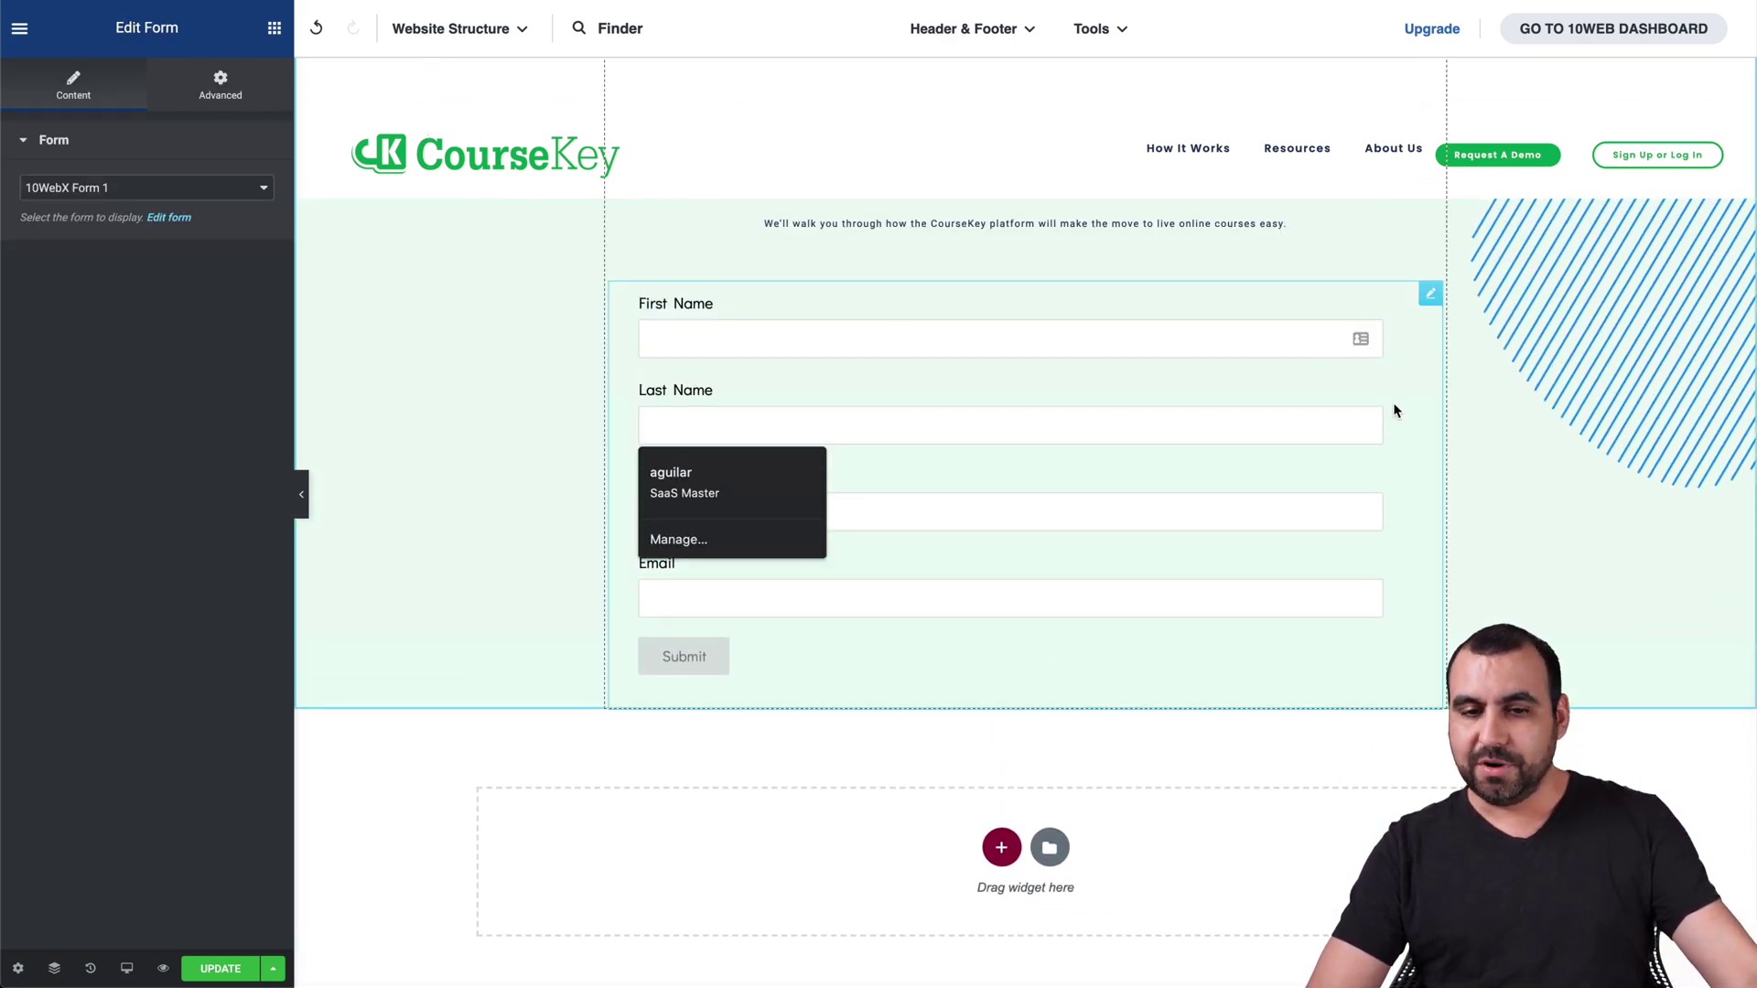
- Scroll the Edit Form panel for 10WebX Form 1 to find its 'Edit form' link
scroll(1384, 702, down, 5)
scroll(1358, 736, up, 3)
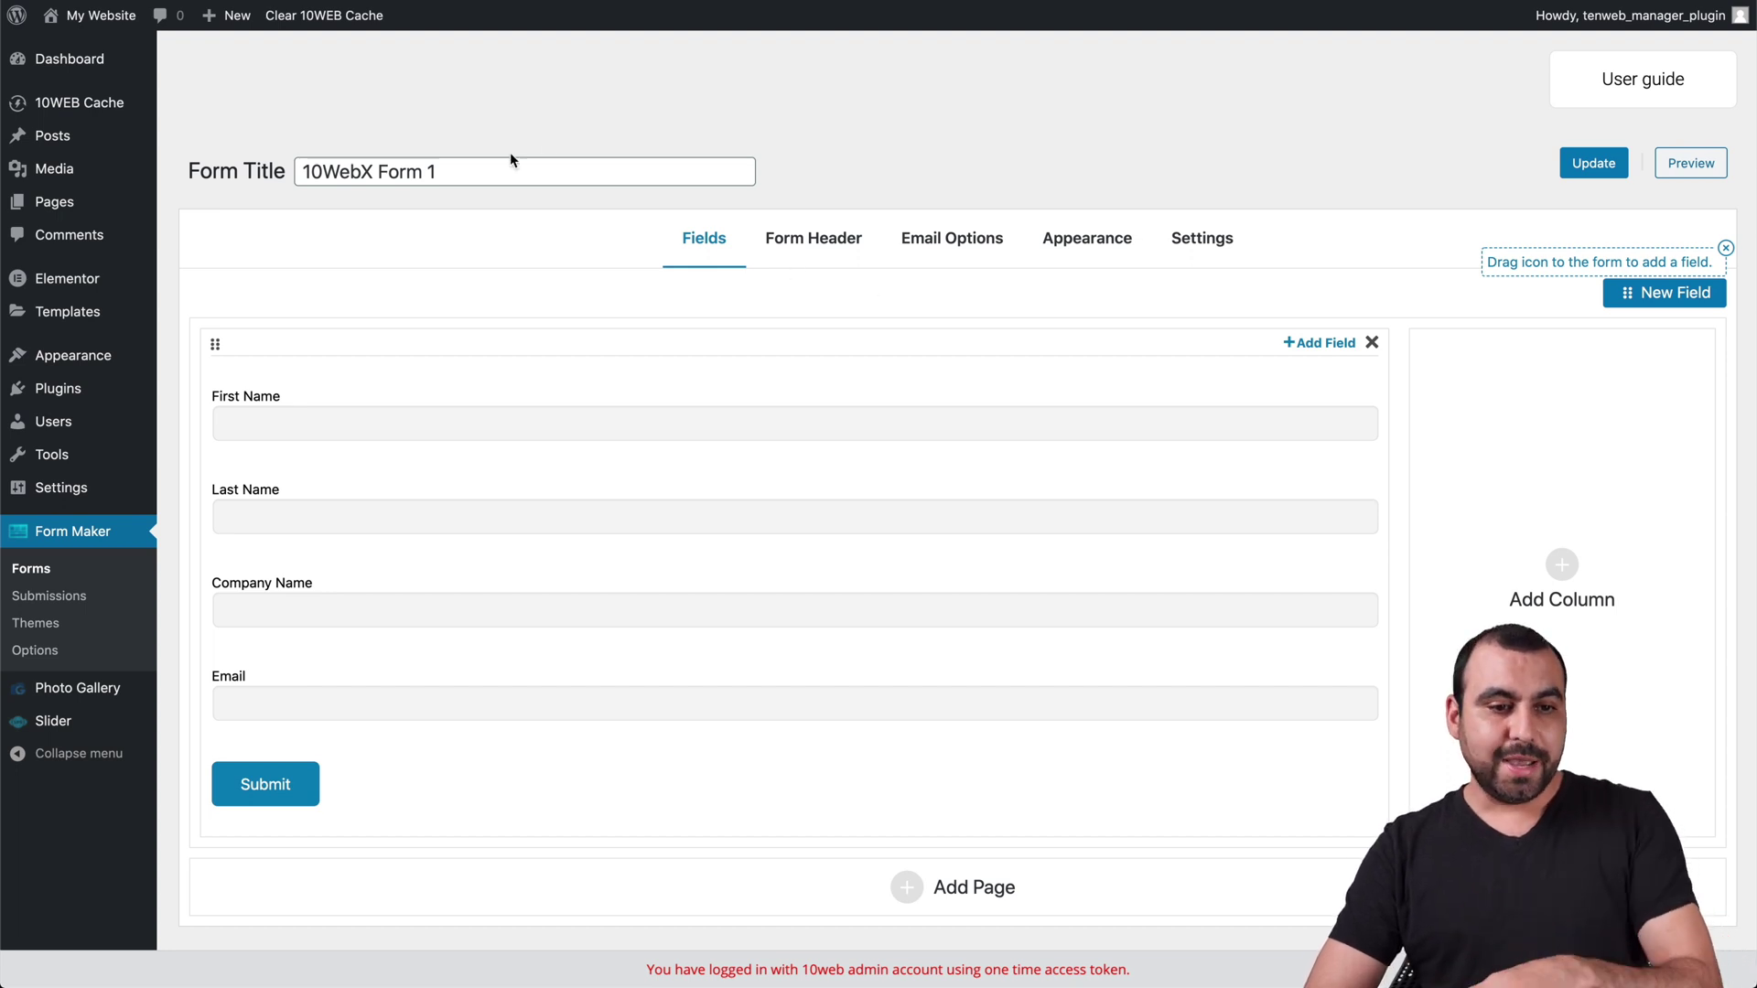
- Look over the 10WebX Form 1 fields and admin sidebar menus, then return to the 10Web Builder tab
mouse_move(441, 492)
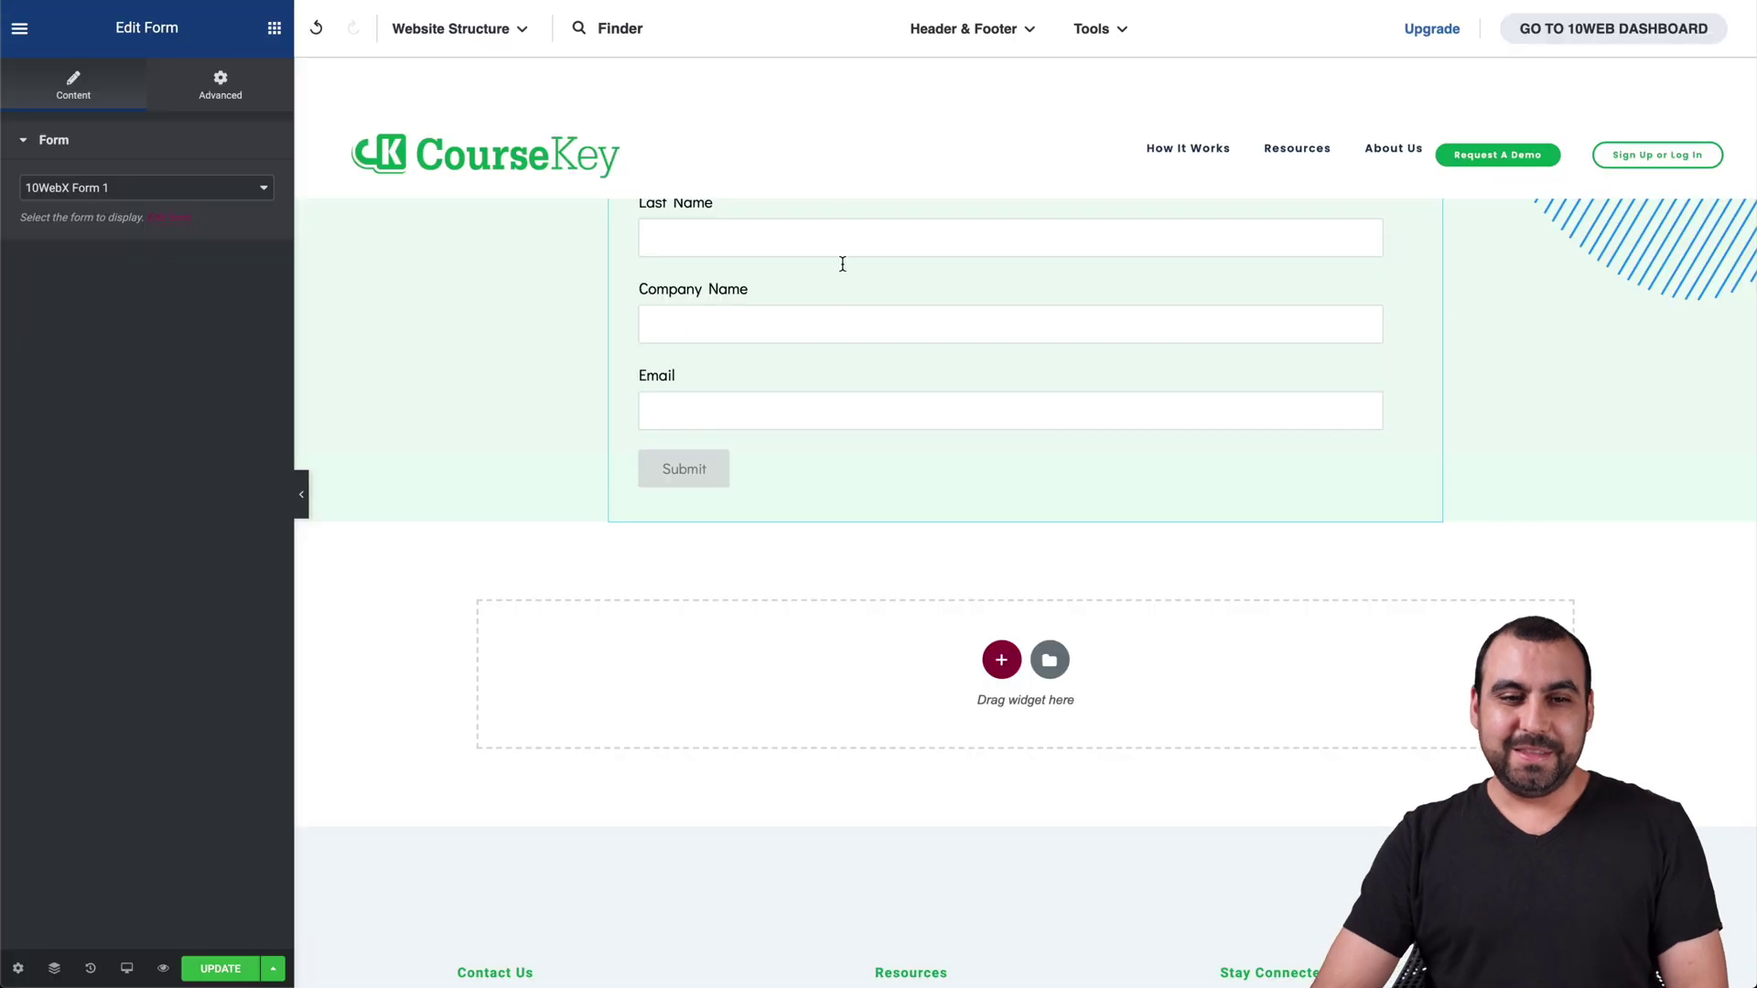
scroll(843, 285, up, 15)
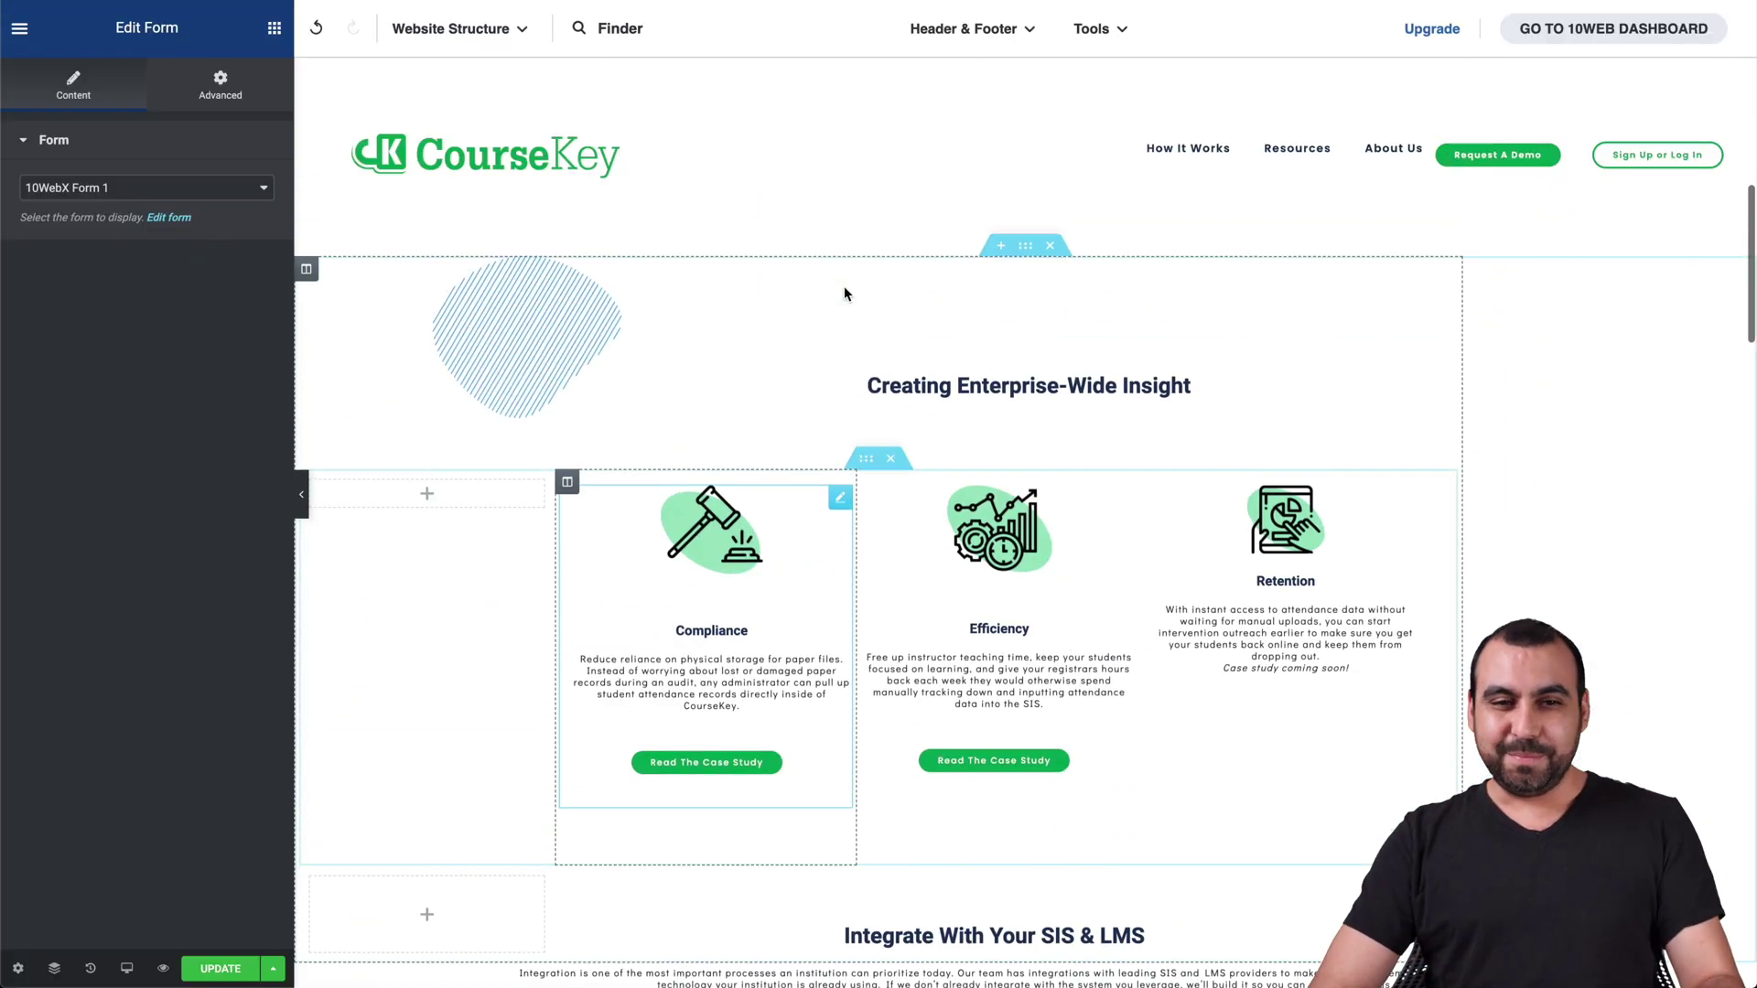
scroll(844, 286, up, 4)
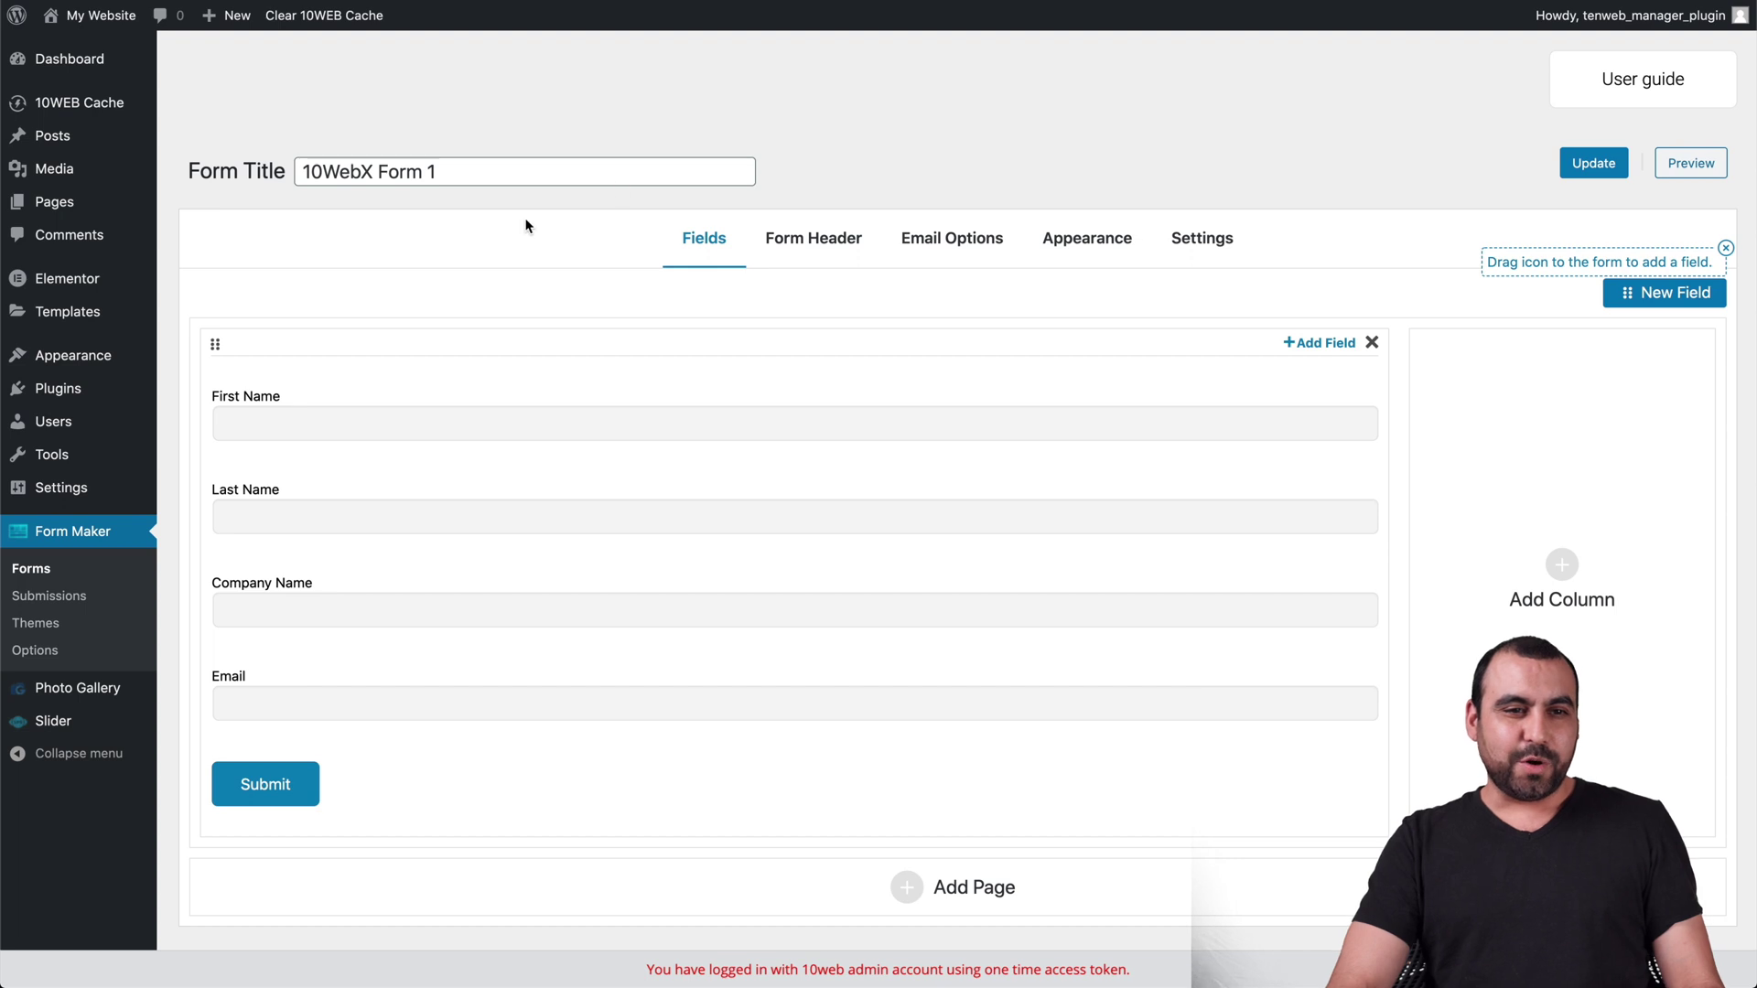
mouse_move(79, 25)
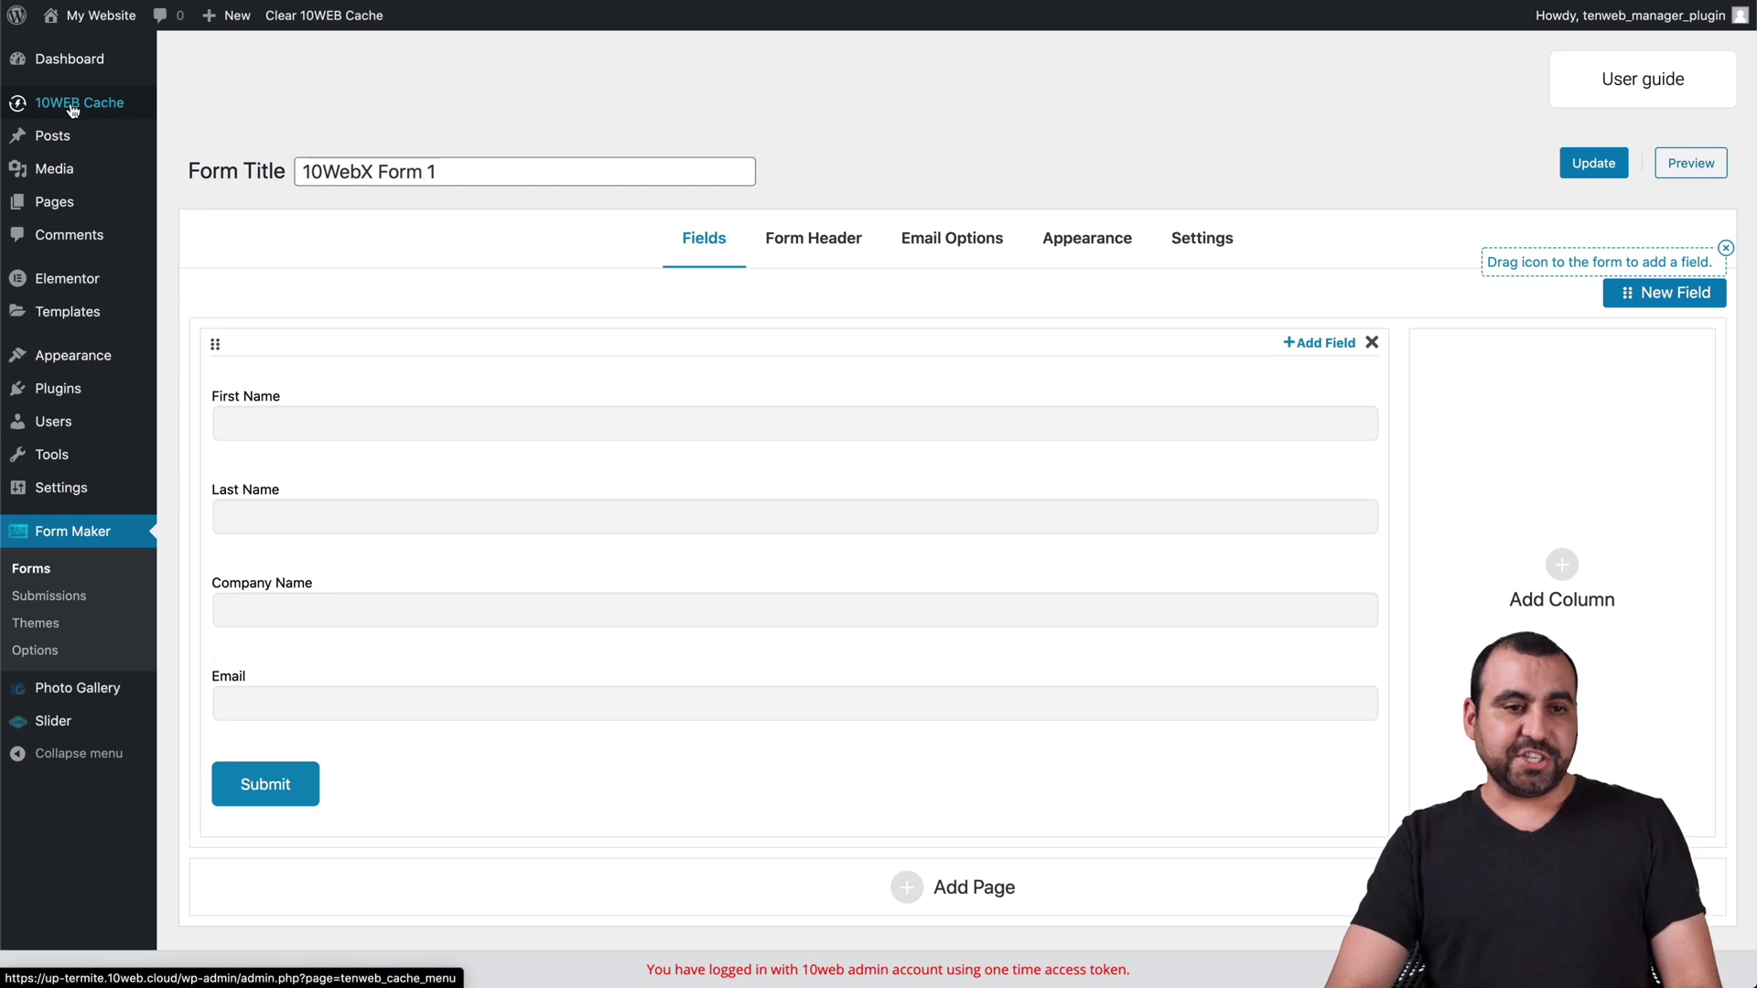
mouse_move(145, 286)
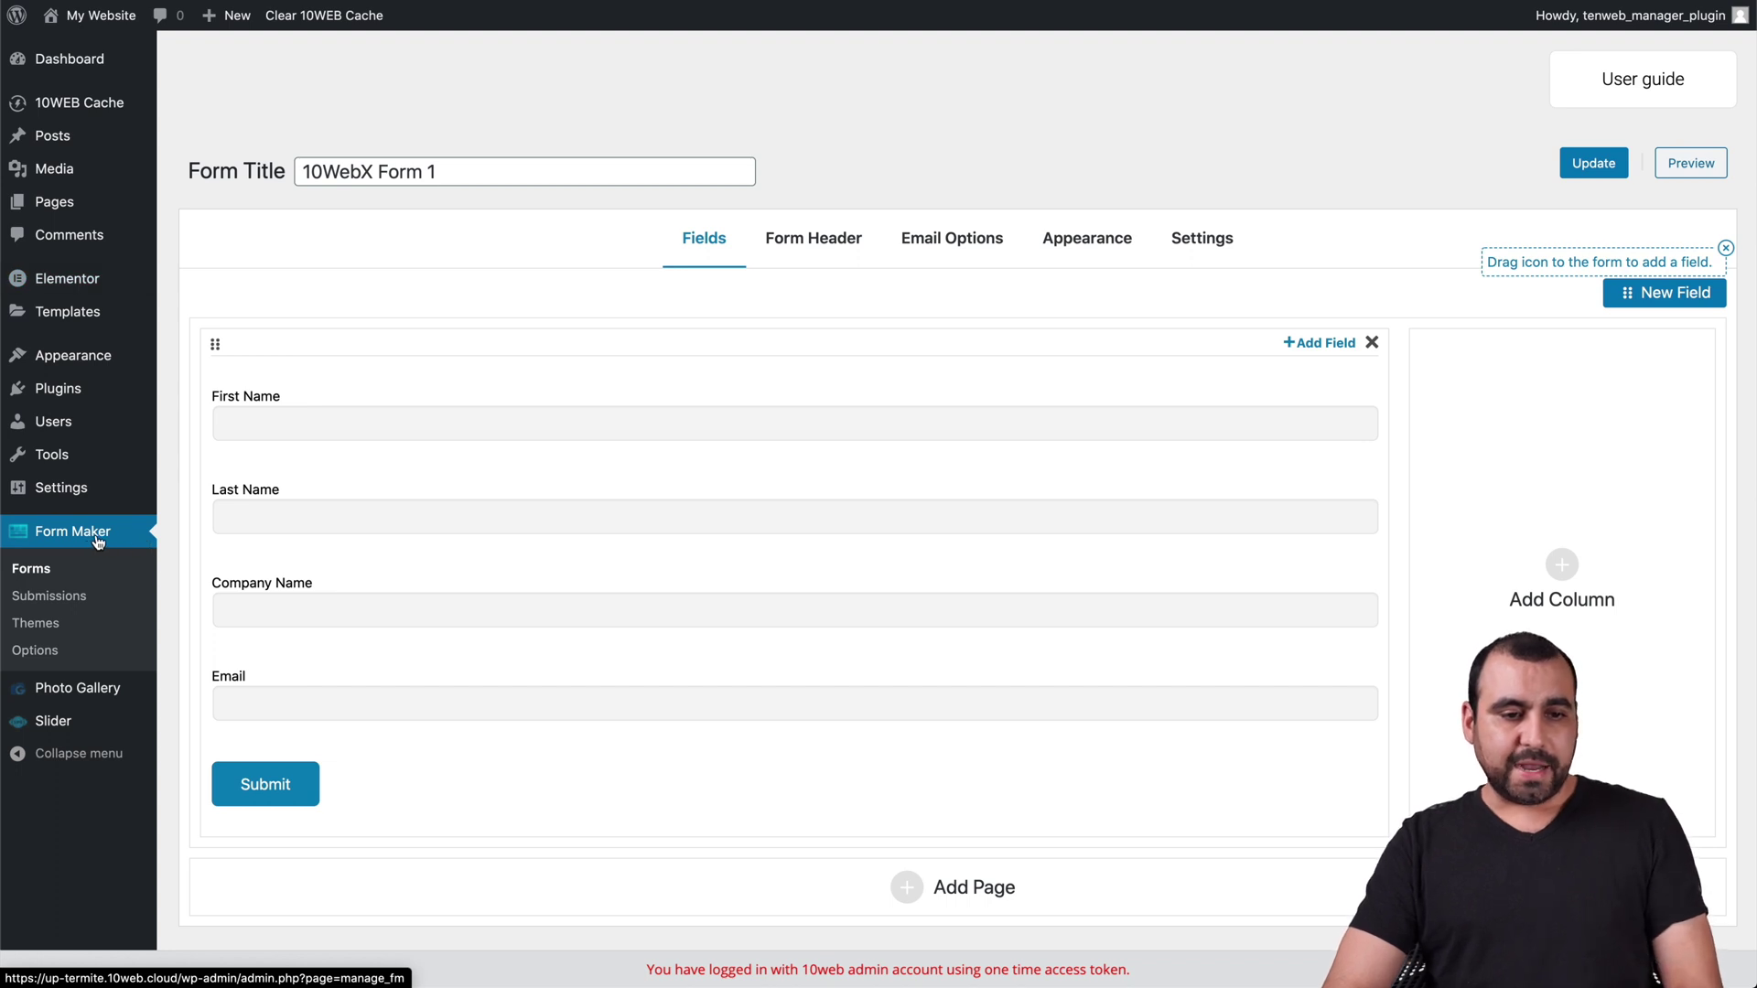
mouse_move(138, 722)
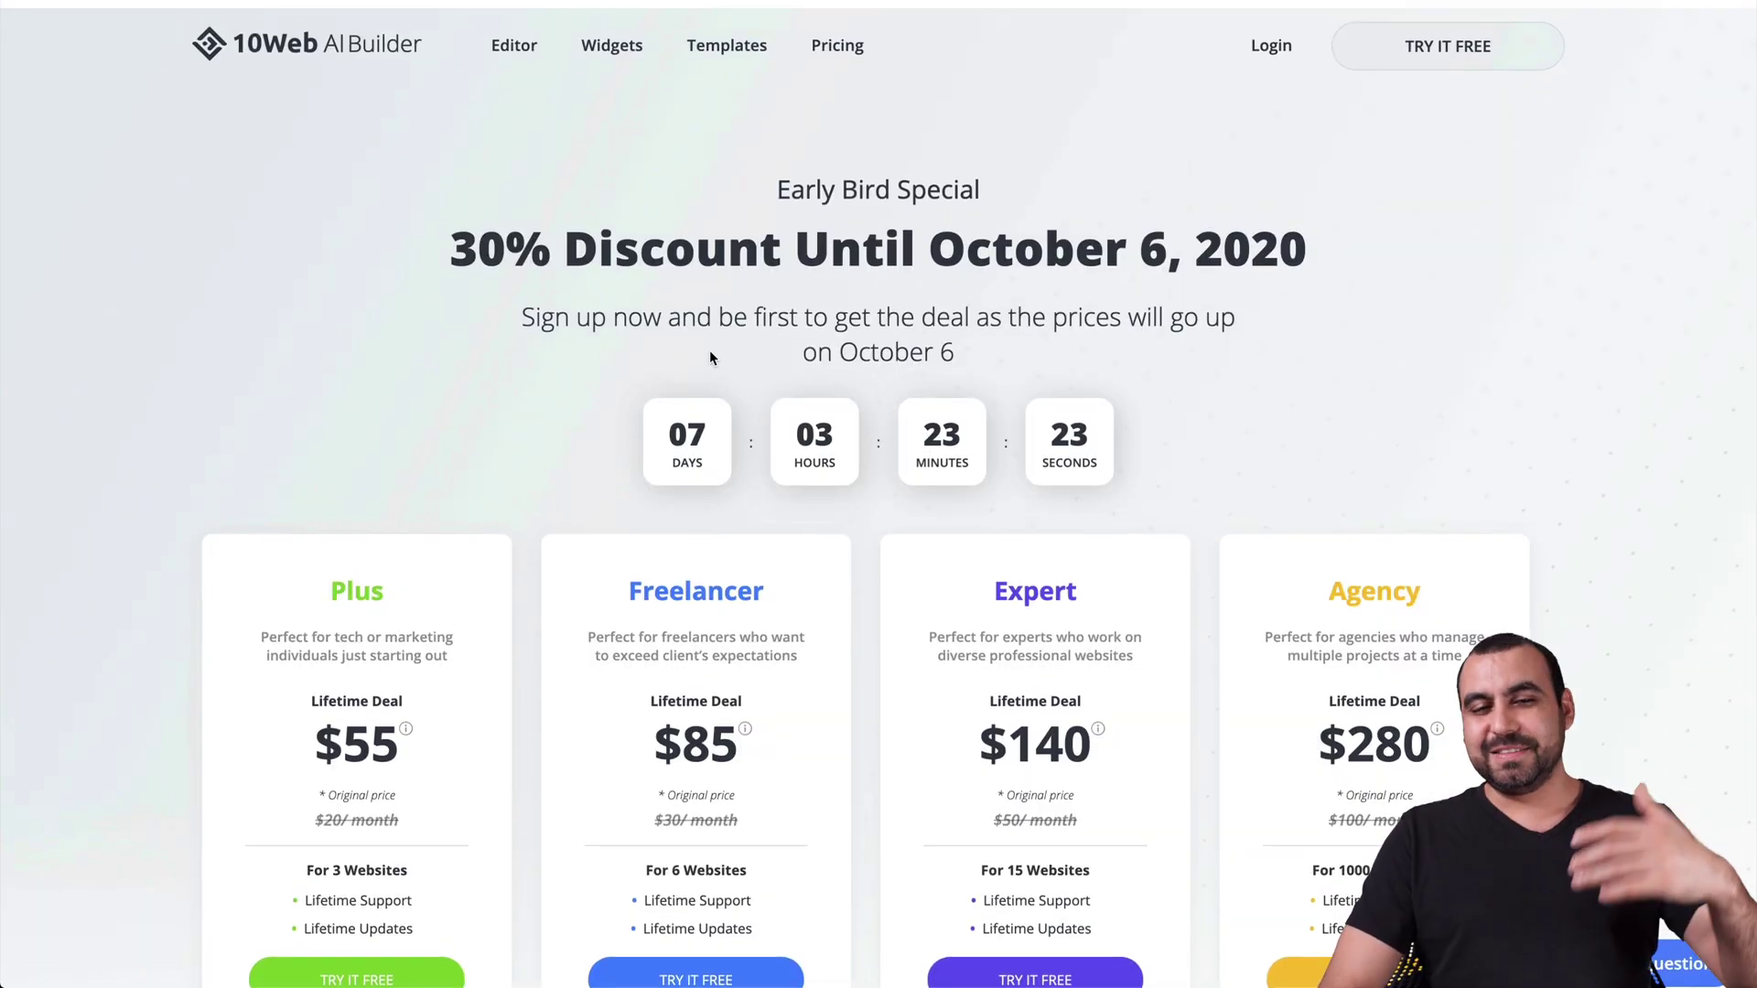
- Scroll down the 10Web AI Builder pricing page to view the lifetime deals
scroll(710, 356, down, 1)
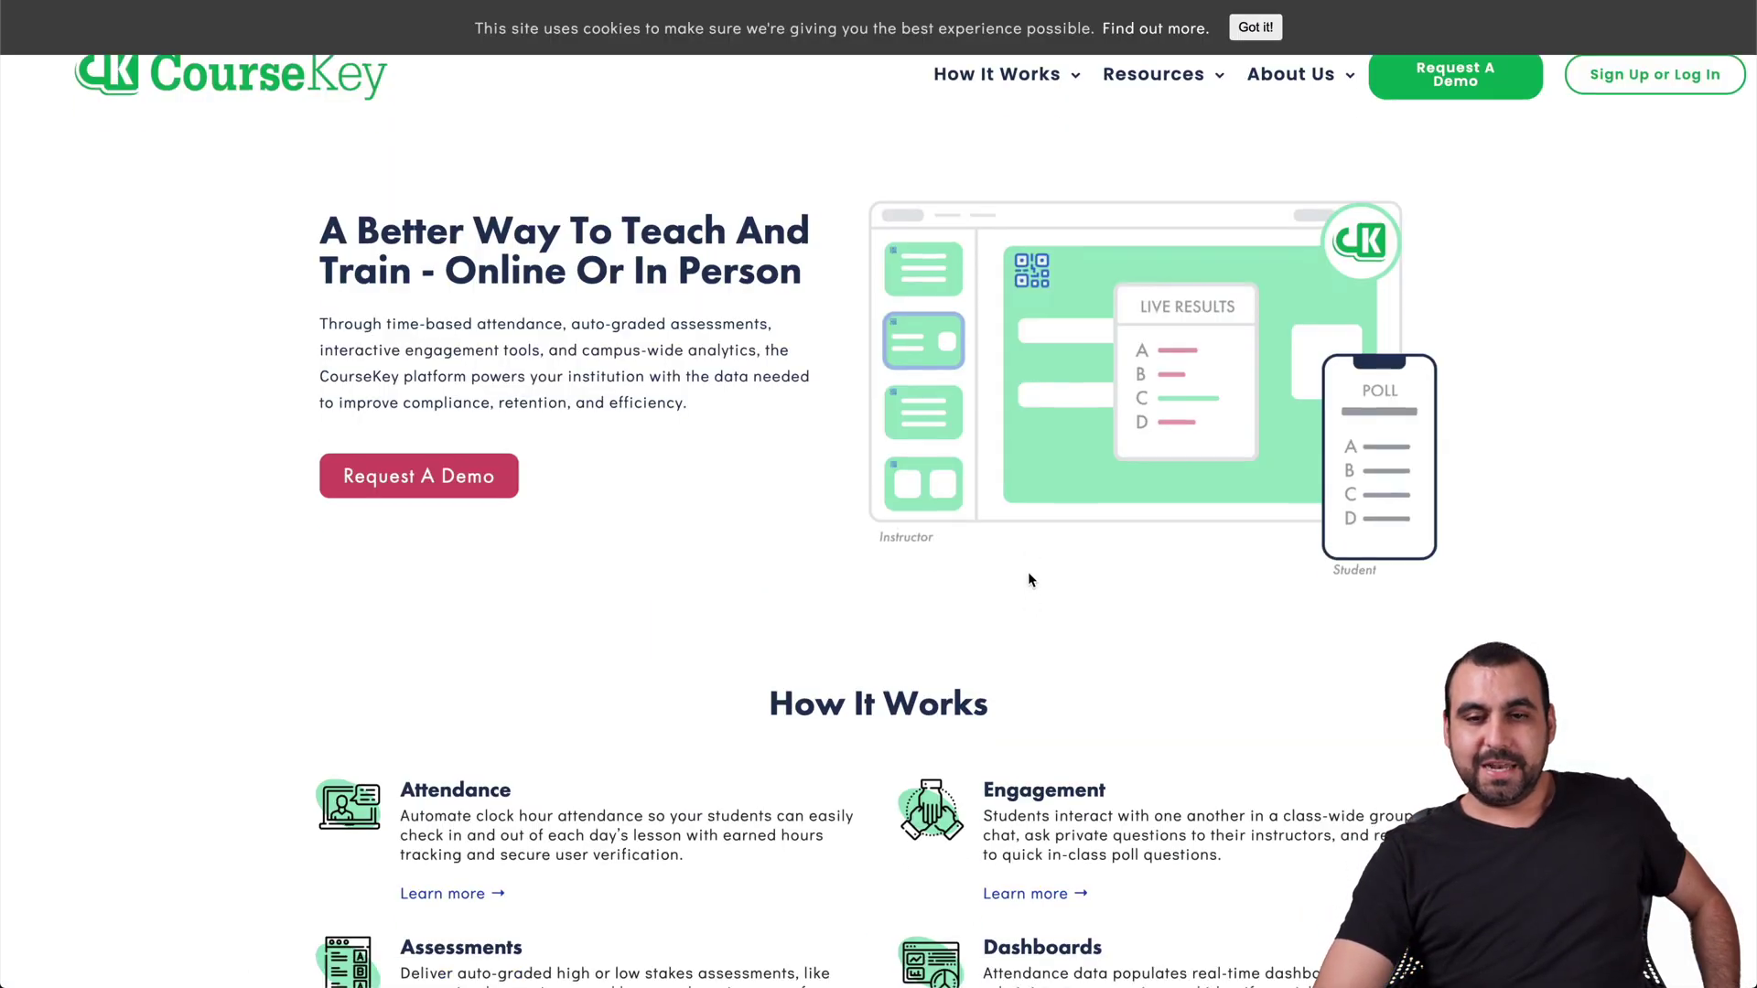
- Scroll through the original coursekey.com homepage's teaching hero and How It Works section
scroll(1028, 571, down, 20)
scroll(1029, 570, up, 20)
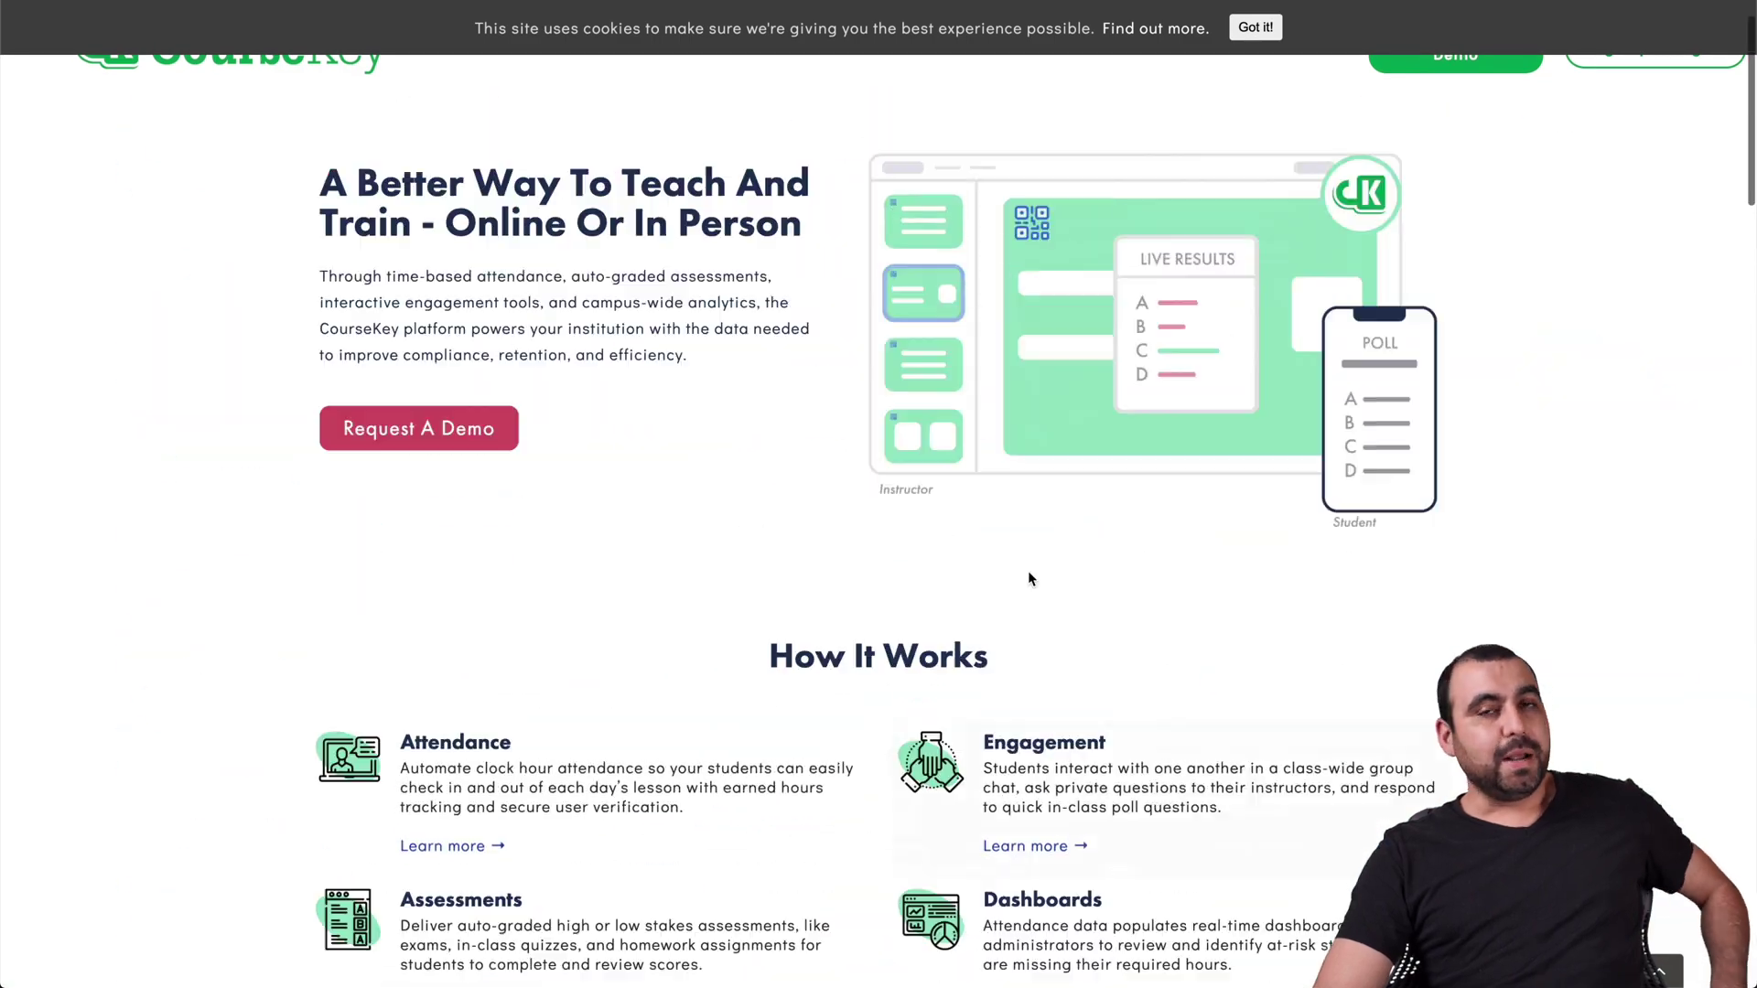
scroll(1028, 578, up, 2)
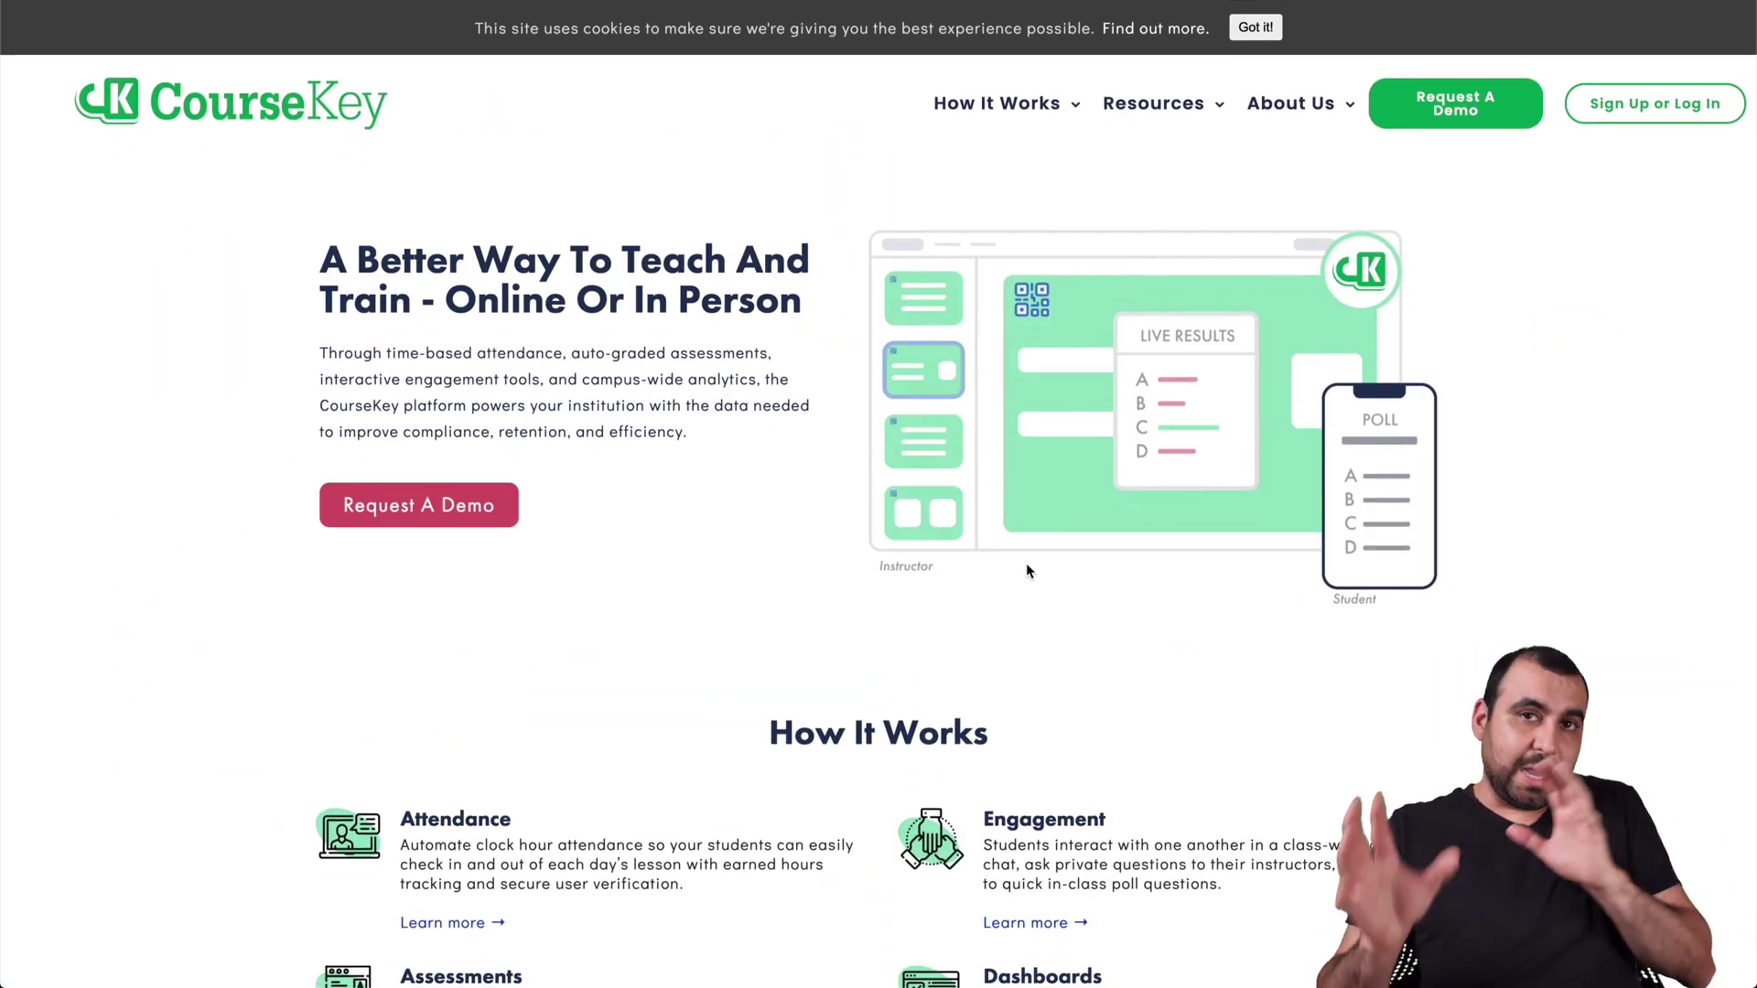